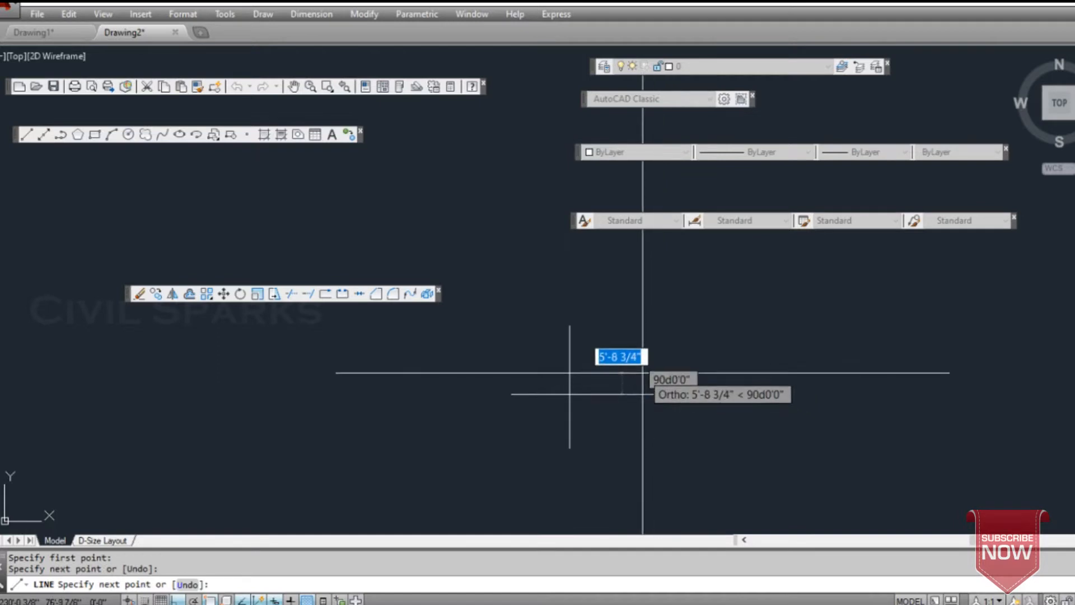
# Trim the lower and right ends of the two crossing lines at their intersection and erase the remaining pieces
pyautogui.press('Escape')
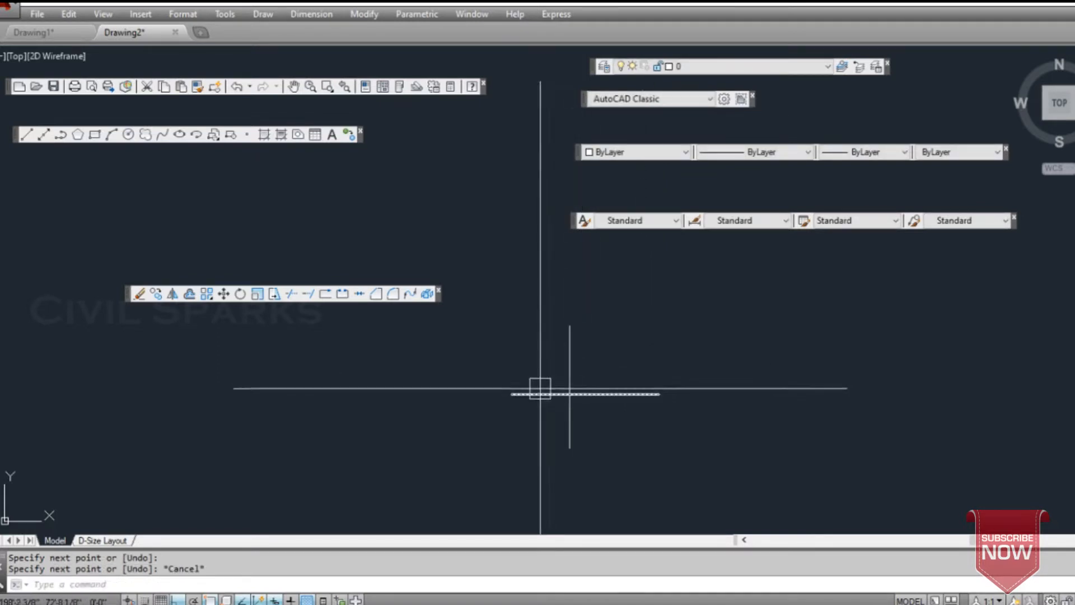
pyautogui.write('TR')
pyautogui.press('Return')
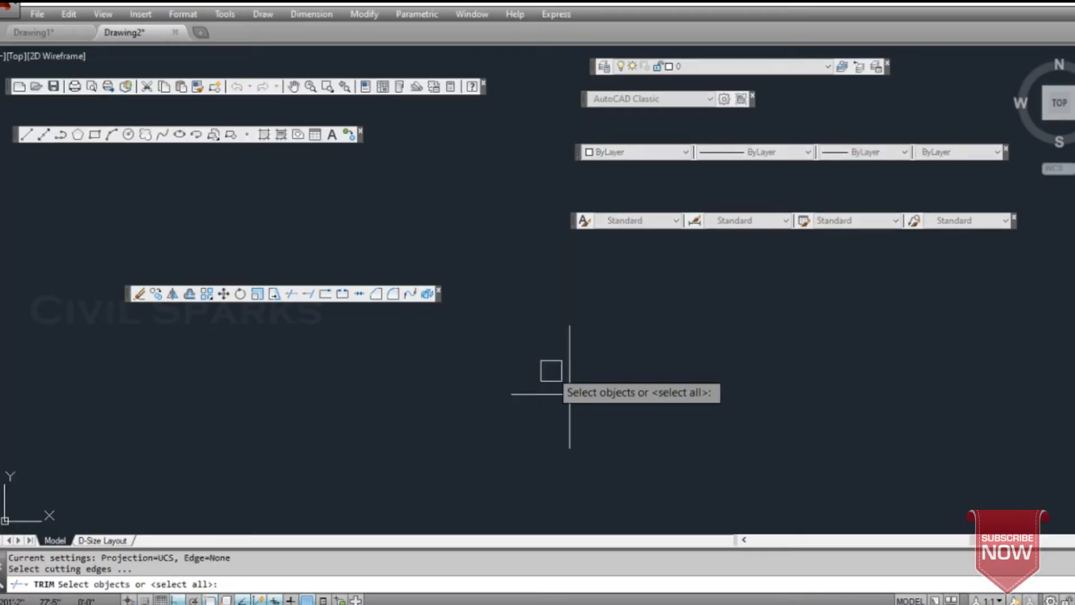
pyautogui.press('Return')
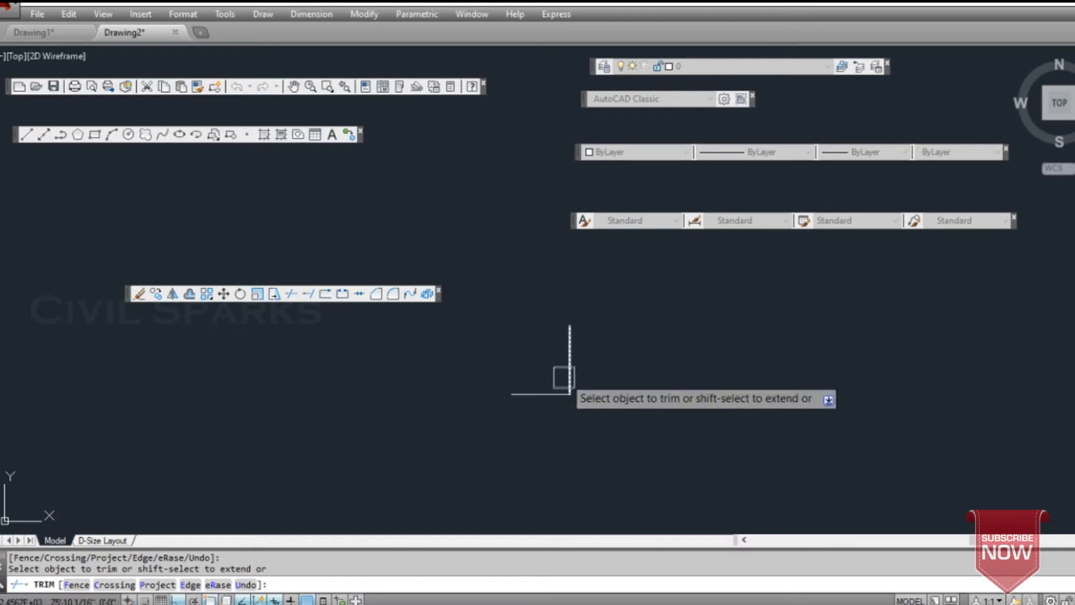
pyautogui.press('Escape')
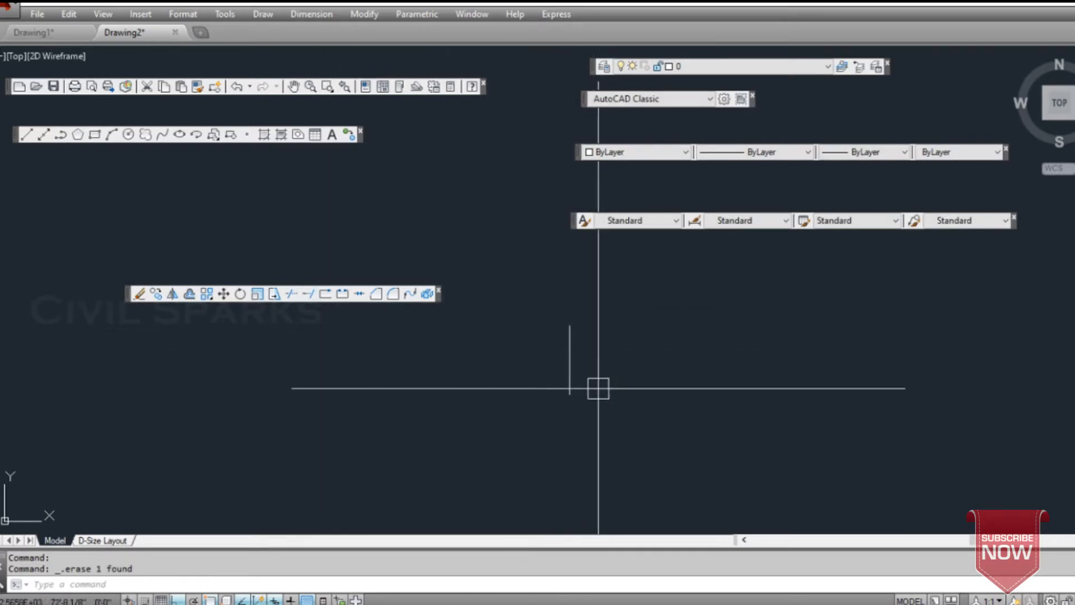
pyautogui.click(569, 364)
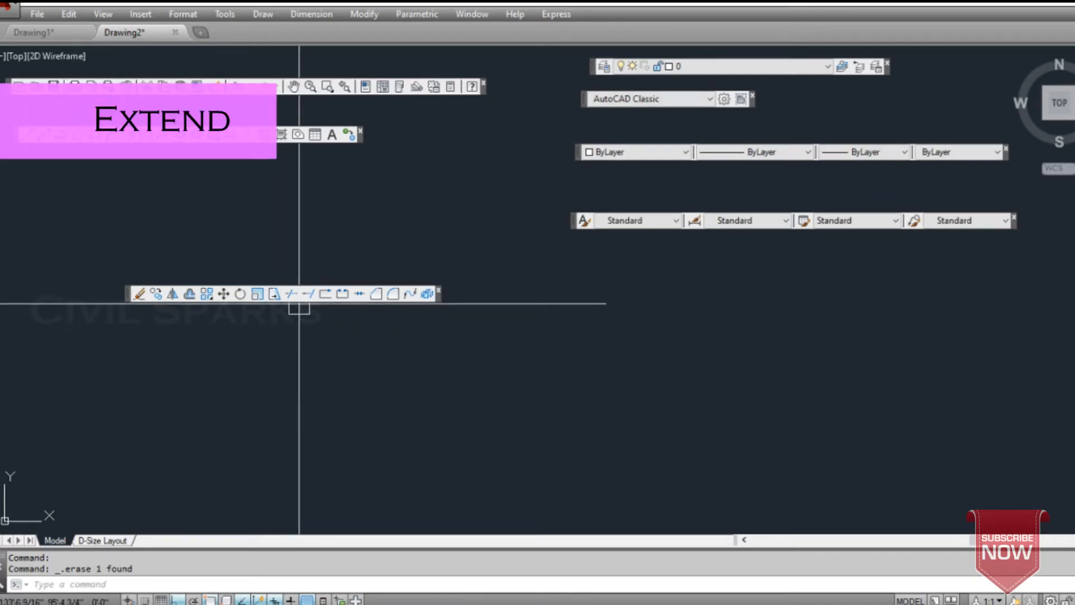
# Draw a short vertical line in the empty area of the drawing
pyautogui.press('Return')
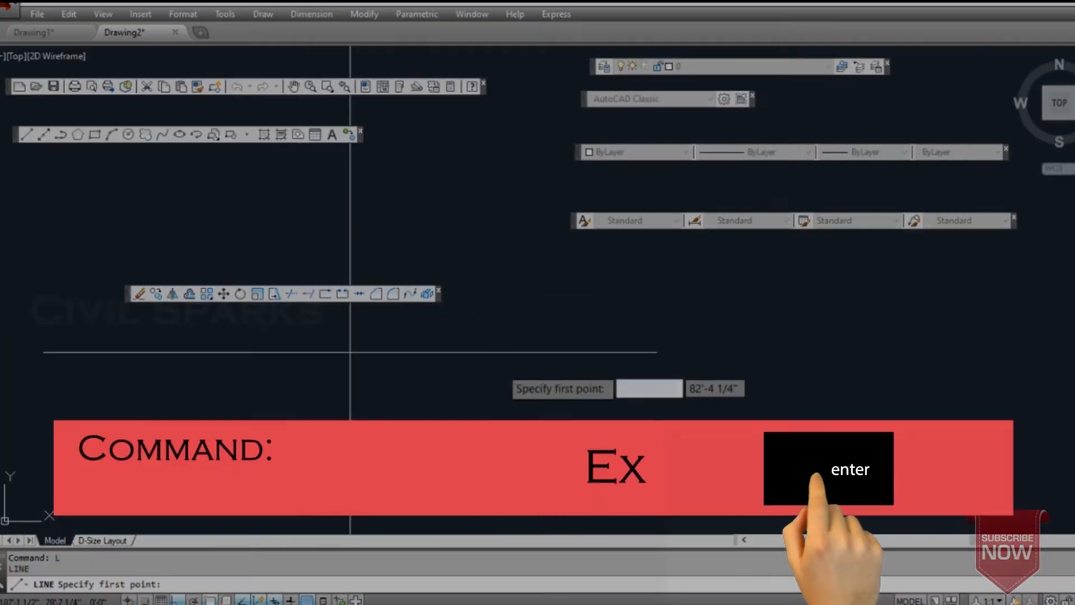
pyautogui.click(512, 358)
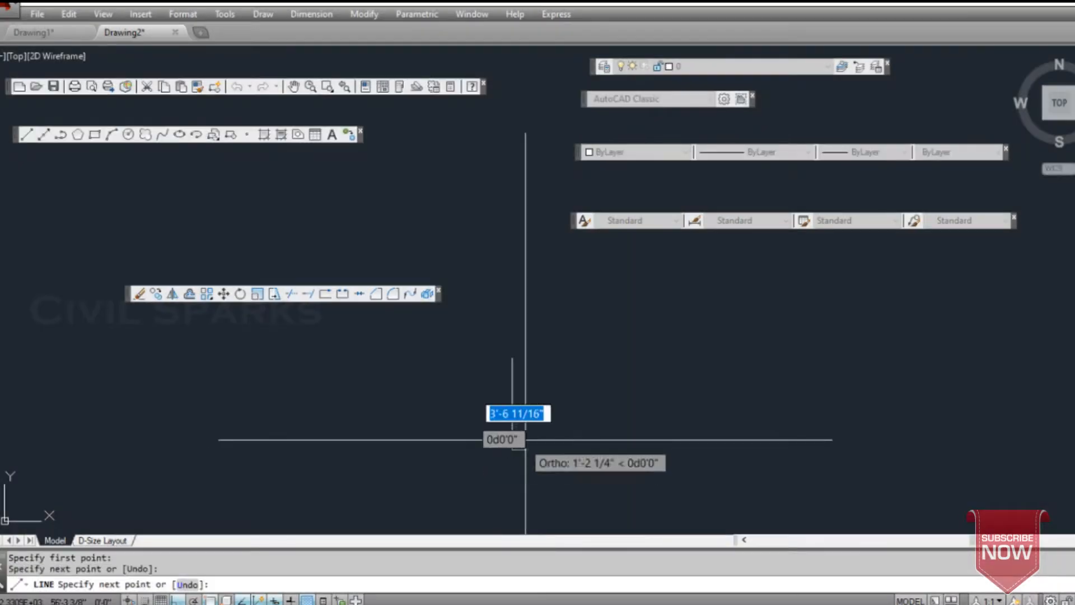
pyautogui.click(512, 450)
pyautogui.press('Escape')
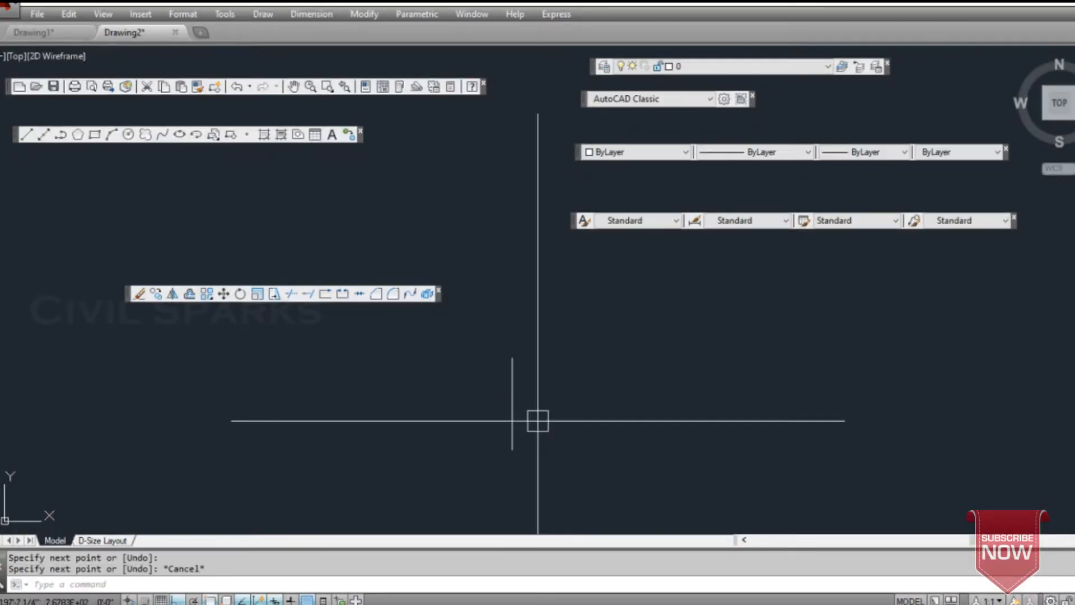
# Draw a horizontal line starting a small gap to the right of the vertical line, level with its middle
pyautogui.write('l')
pyautogui.press('Return')
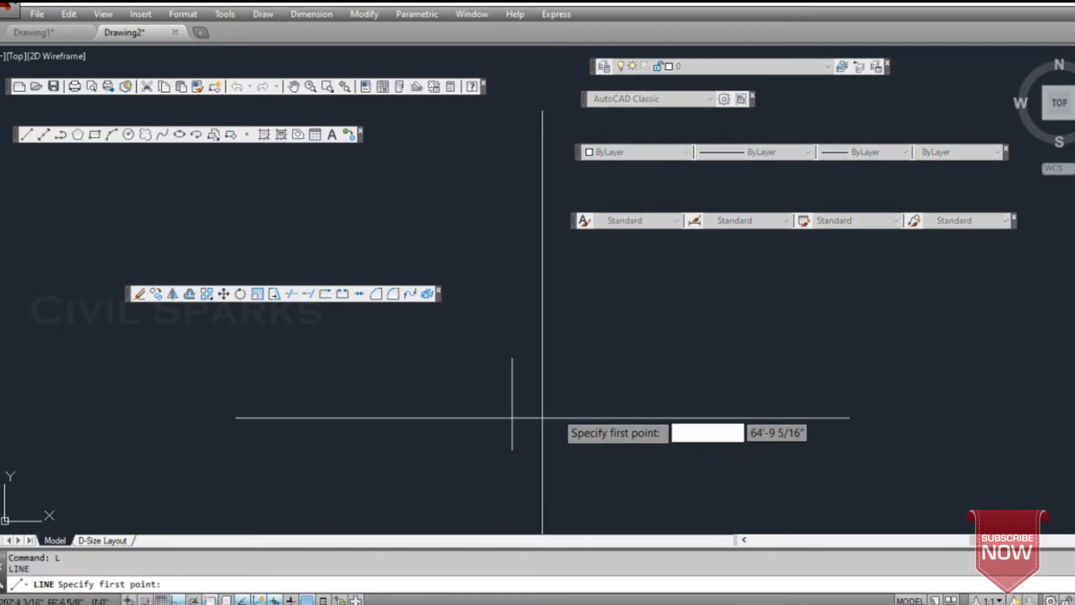
pyautogui.click(567, 406)
pyautogui.click(738, 407)
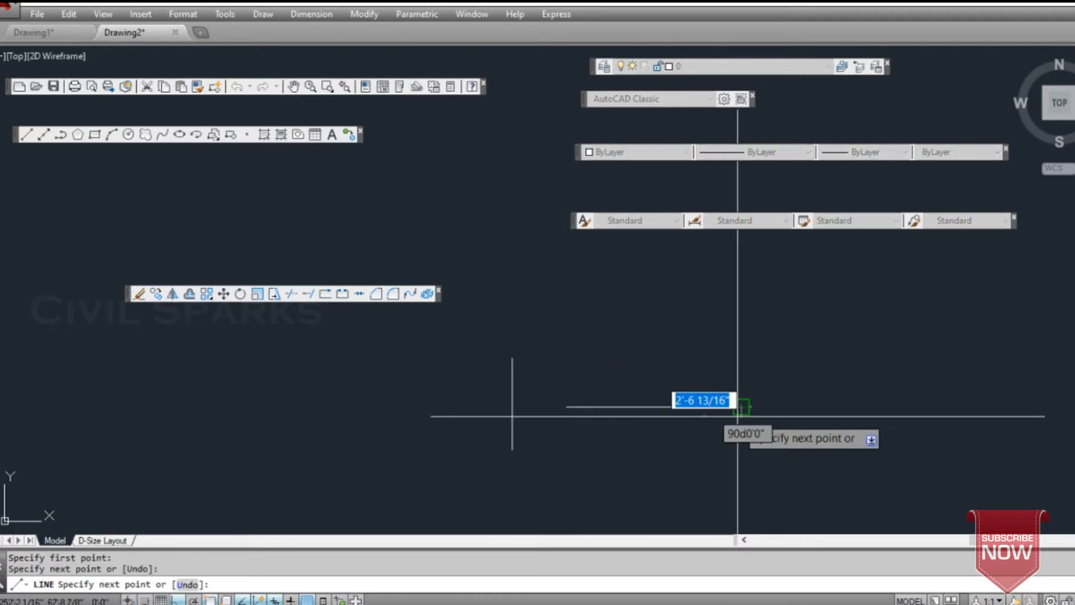
pyautogui.press('Escape')
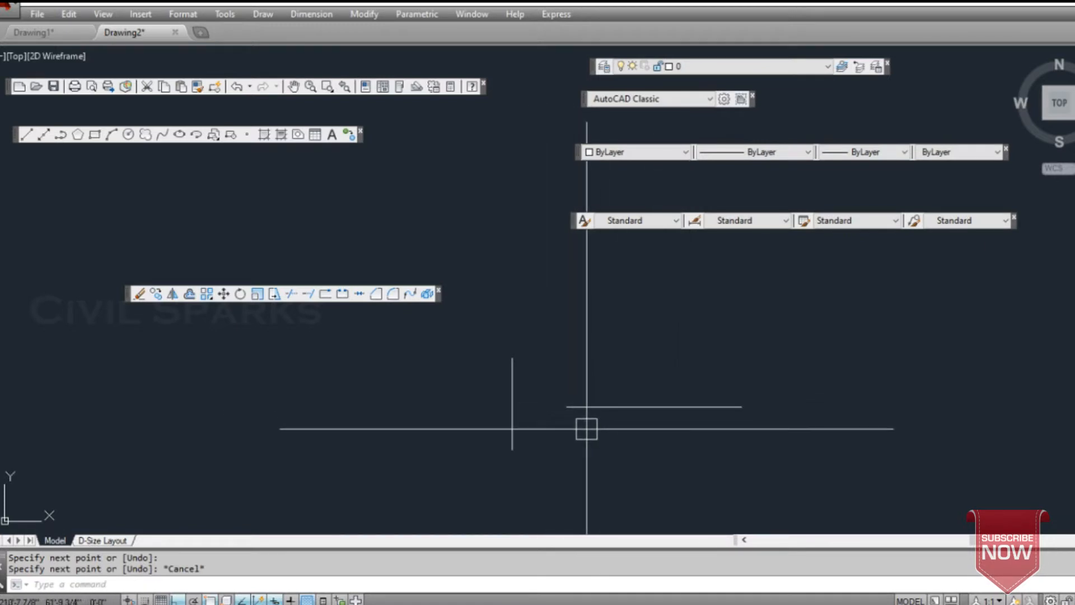
# Extend the horizontal line leftward to meet the vertical line, using all objects as boundary edges
pyautogui.write('ex')
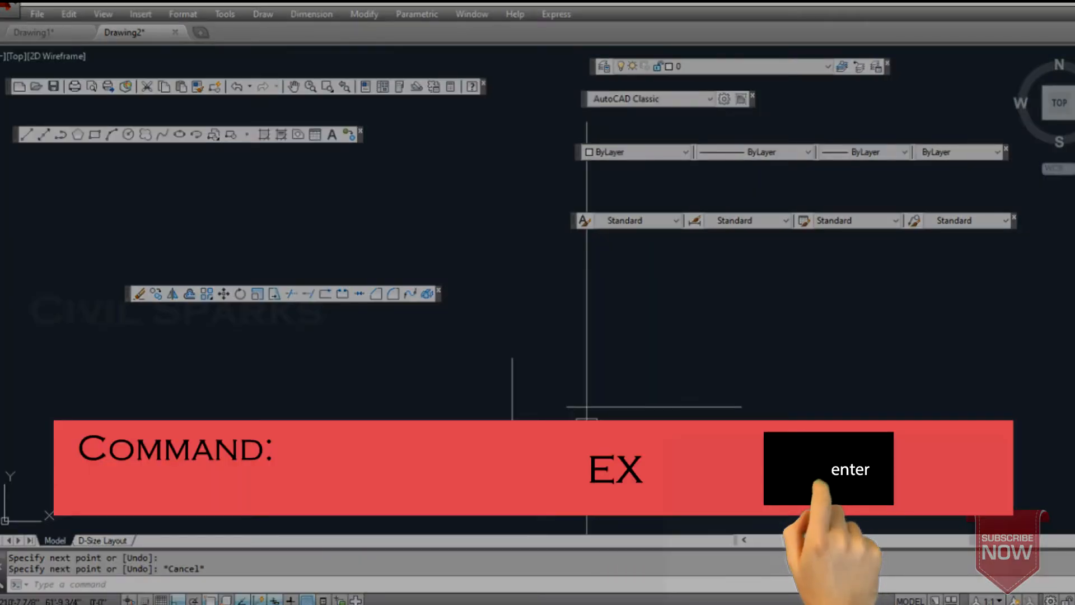
pyautogui.press('Return')
pyautogui.press('Return')
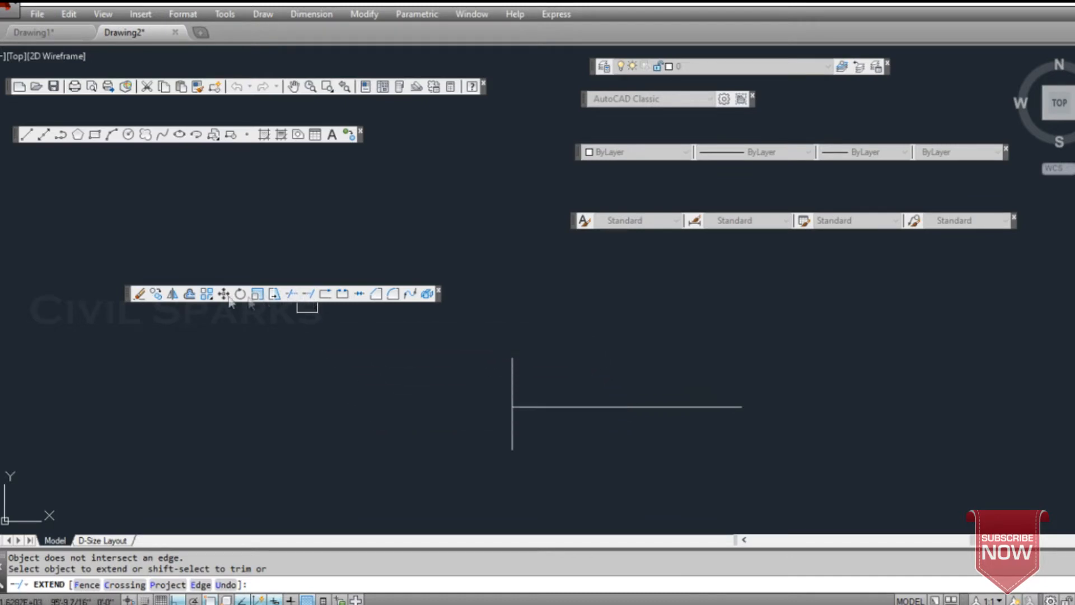
# Draw a second, slightly longer vertical line to the left of the first one
pyautogui.click(26, 135)
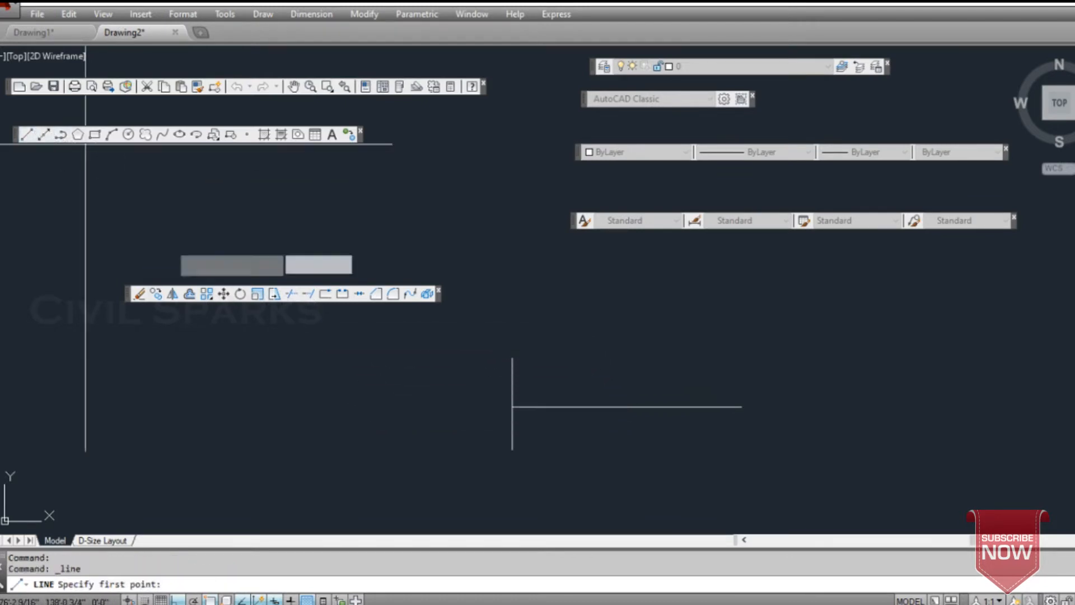
pyautogui.click(366, 347)
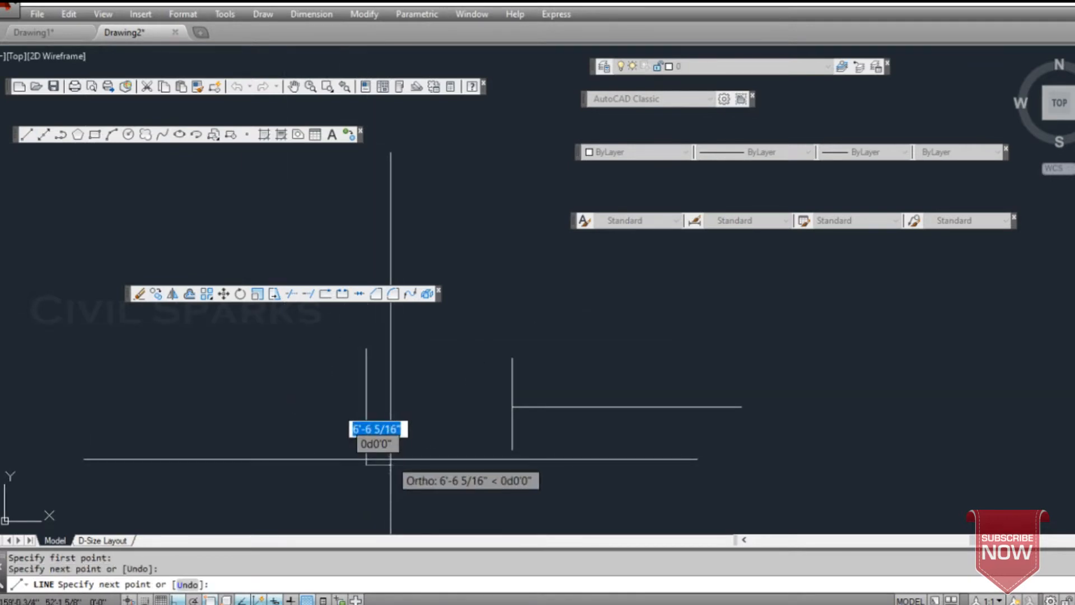
pyautogui.press('Return')
pyautogui.press('Escape')
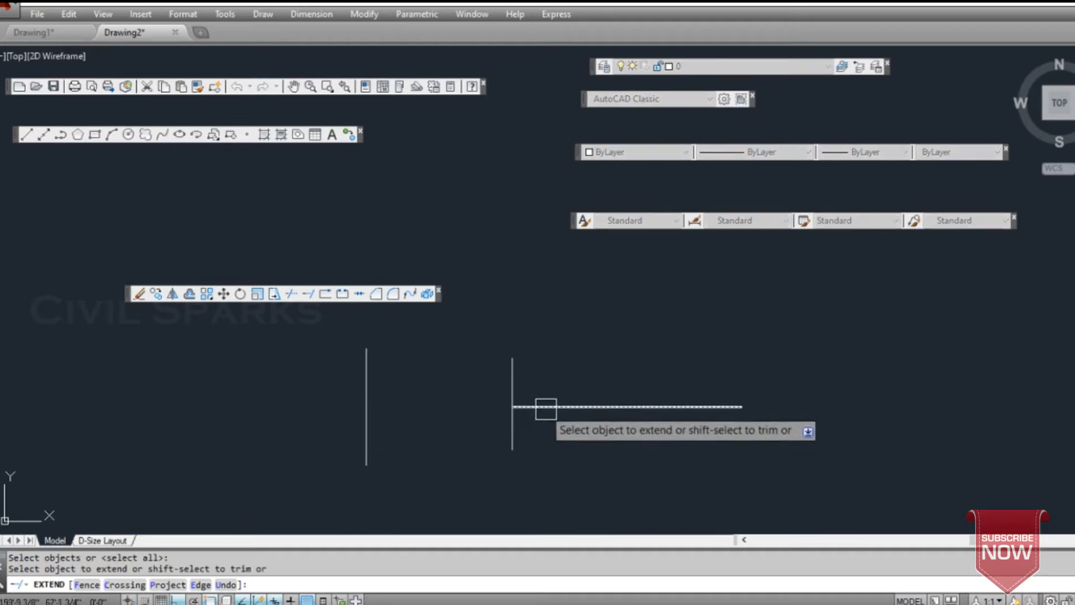
# Extend the horizontal line across the first vertical line to the new vertical line on its left
pyautogui.scroll(-2, 426, 397)
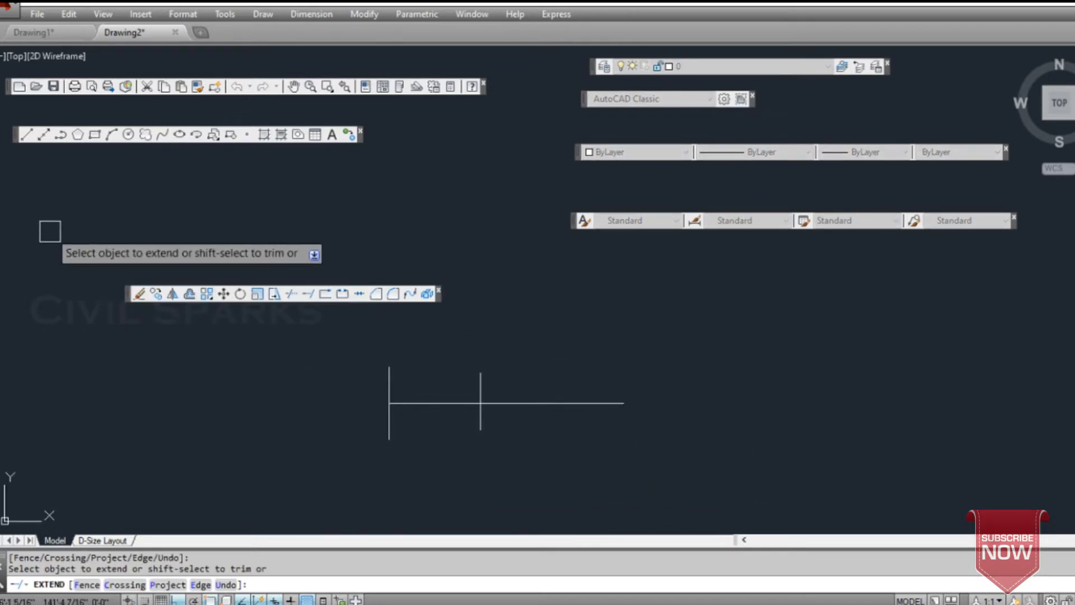
pyautogui.press('Escape')
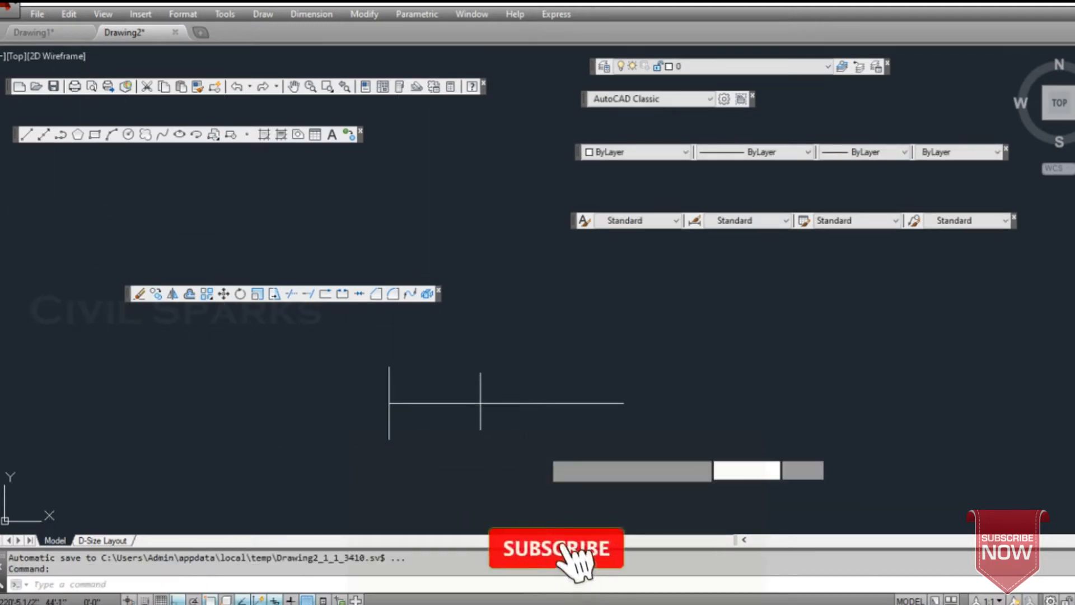
pyautogui.click(492, 440)
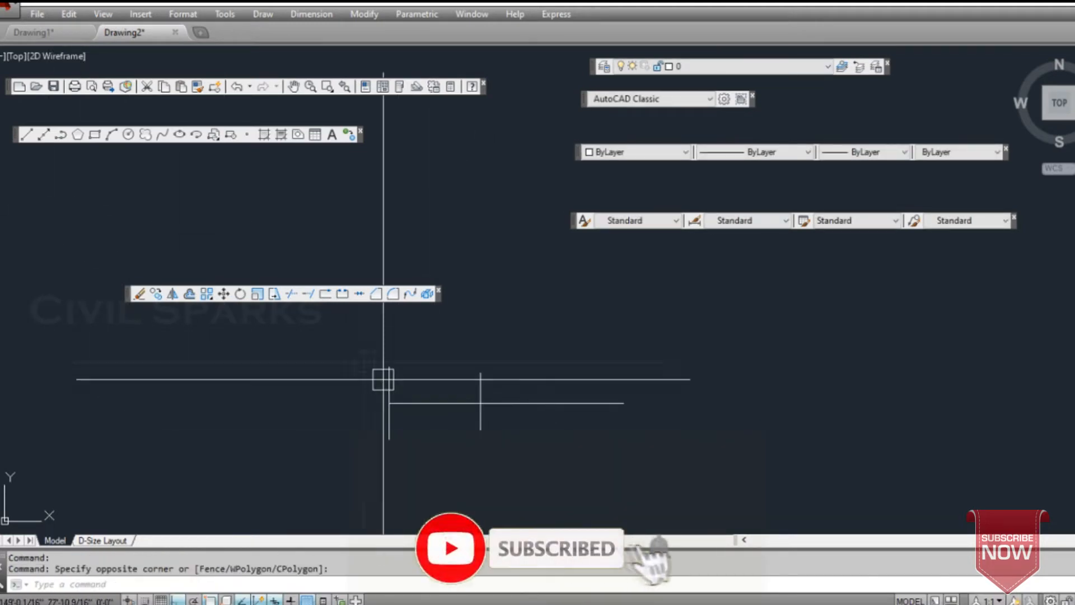
# Break the horizontal line at its midpoint without a gap, using @ as the second break point
pyautogui.click(326, 295)
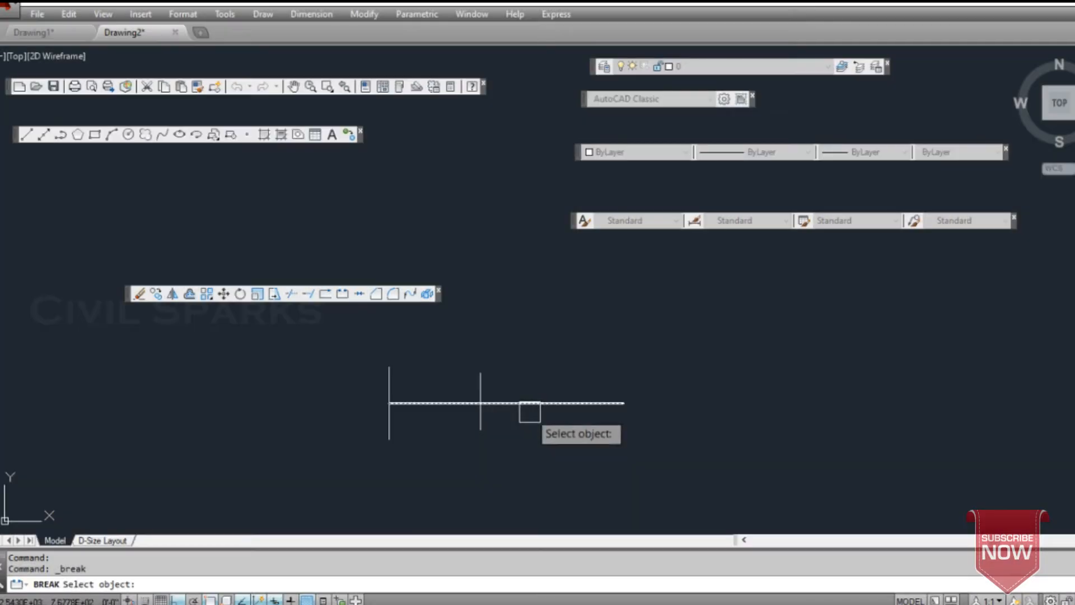
pyautogui.click(526, 406)
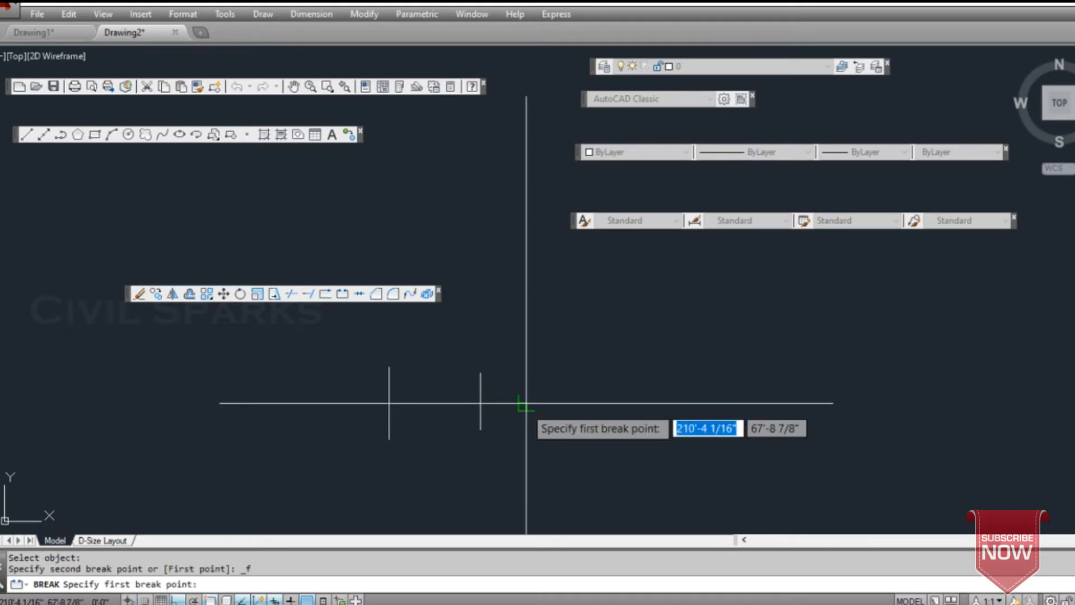
pyautogui.click(500, 403)
pyautogui.write('@')
pyautogui.press('Return')
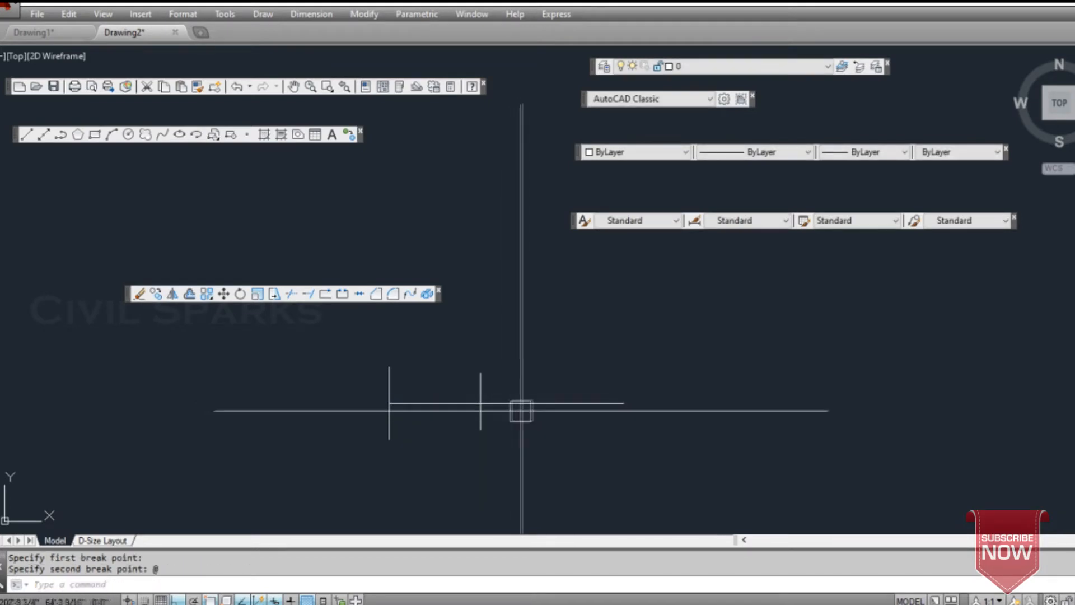
# Select both halves of the broken horizontal line to check the split, and clear the selection
pyautogui.click(521, 403)
pyautogui.click(447, 402)
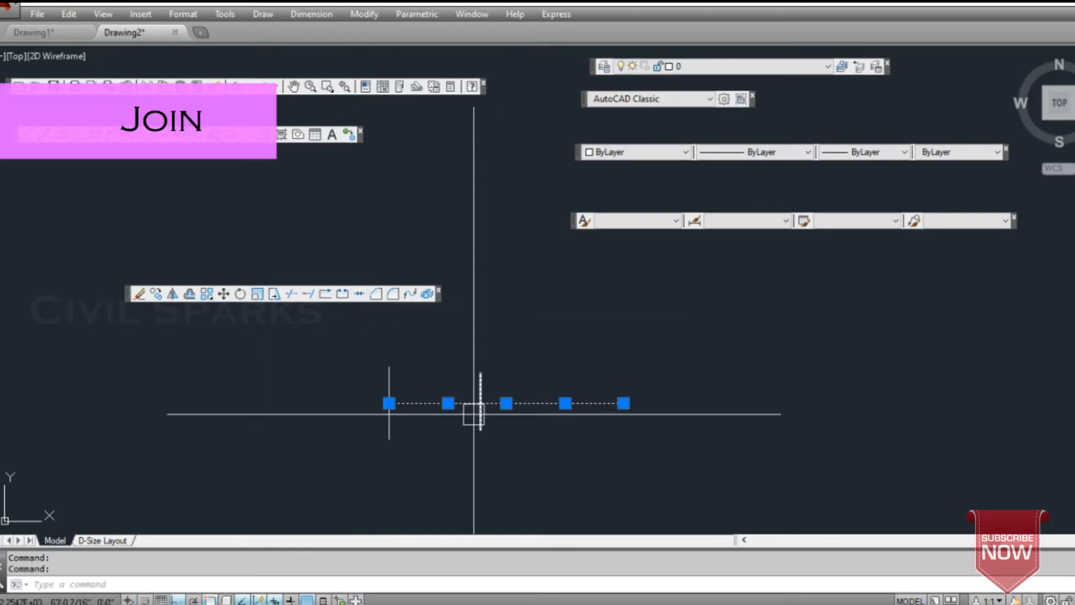
pyautogui.click(526, 428)
pyautogui.click(519, 431)
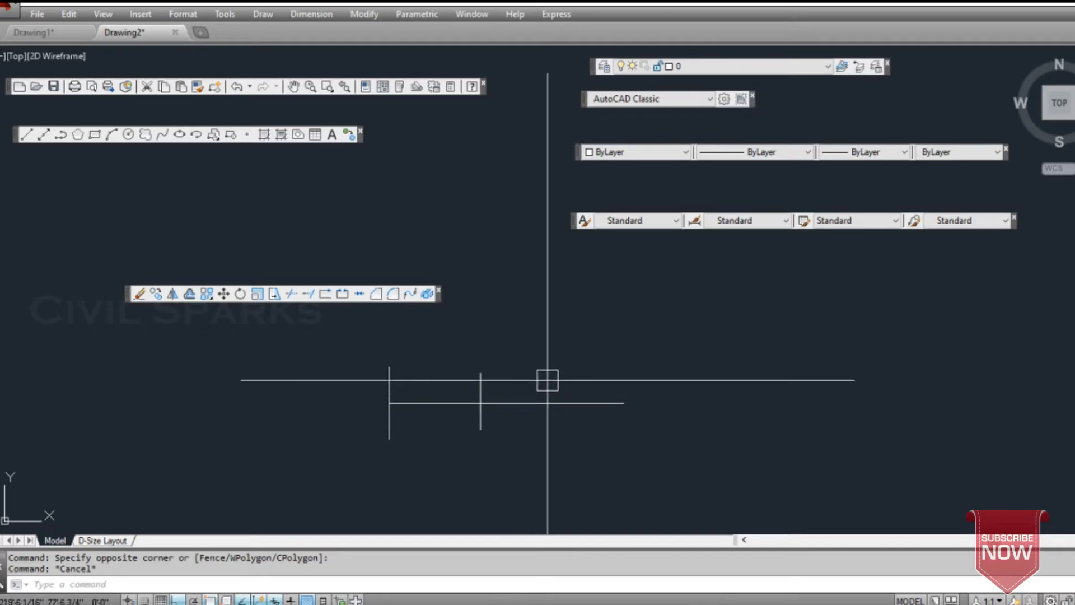
# Draw a separate horizontal line above the right half of the broken line, reaching past its right end
pyautogui.write('l')
pyautogui.press('Return')
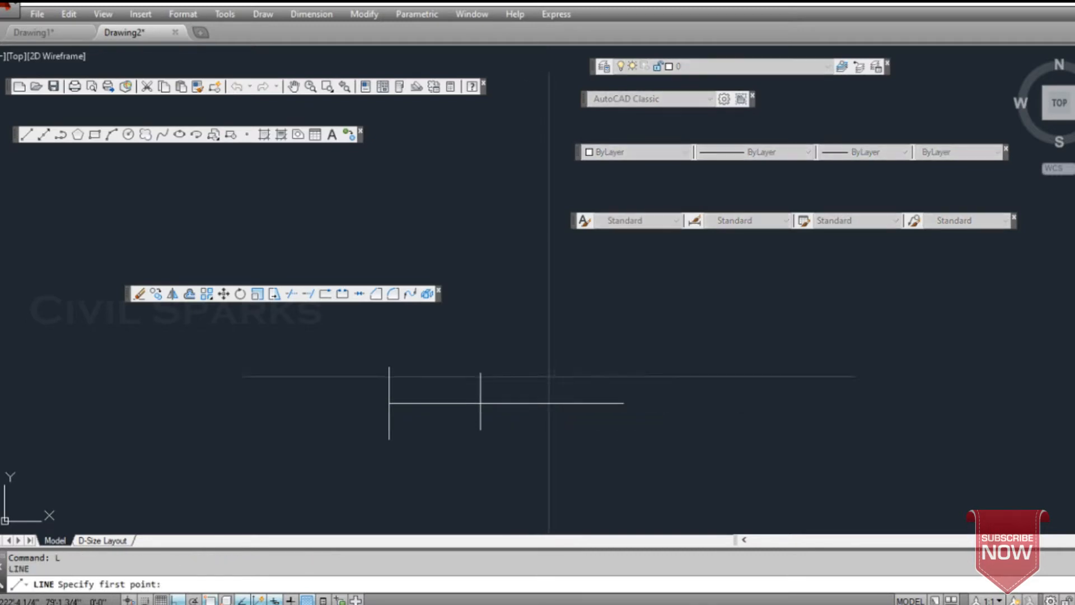
pyautogui.click(554, 383)
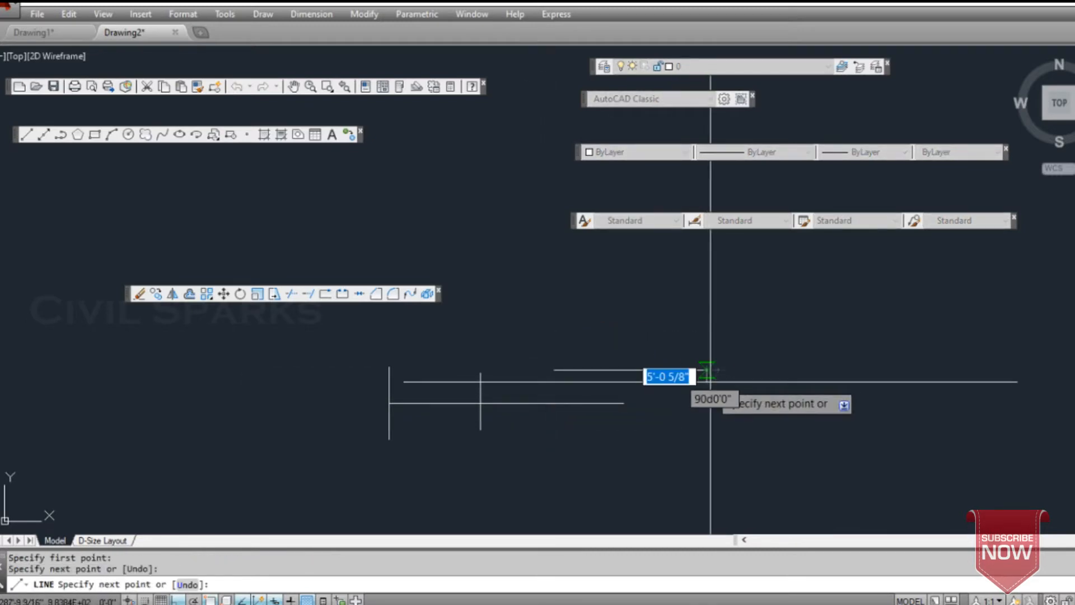
pyautogui.click(707, 369)
pyautogui.press('Return')
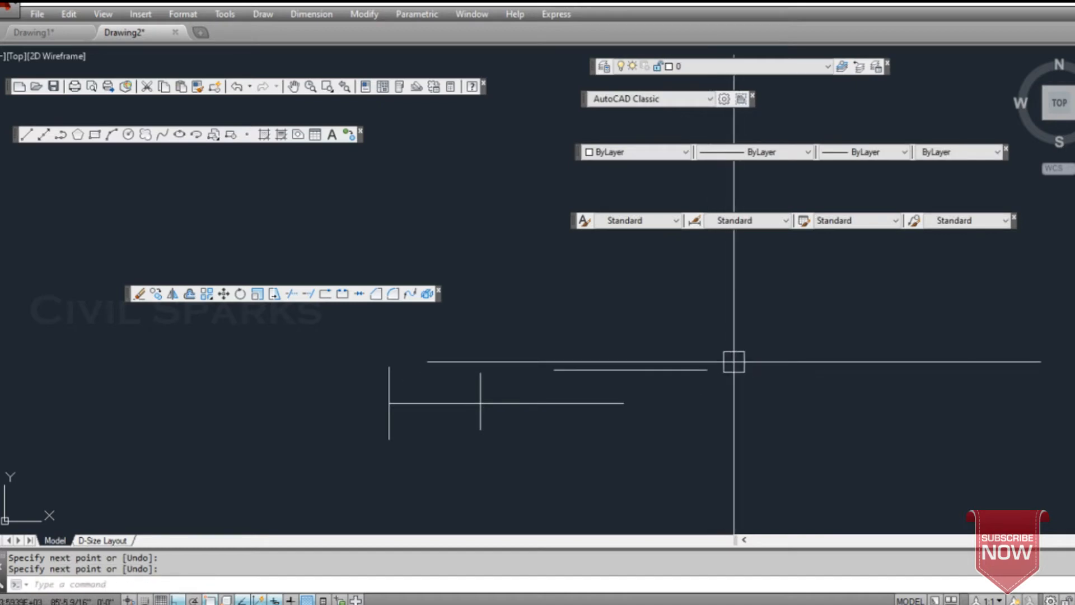
# Draw a shorter horizontal line to the right of the upper line, collinear with it and separated by a gap
pyautogui.press('Return')
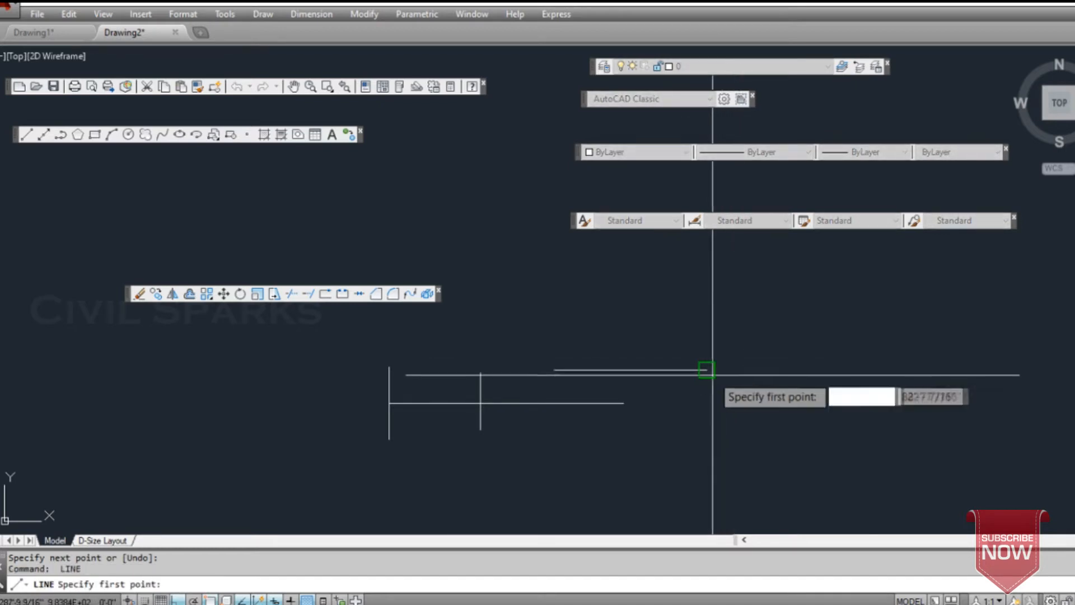
pyautogui.click(816, 369)
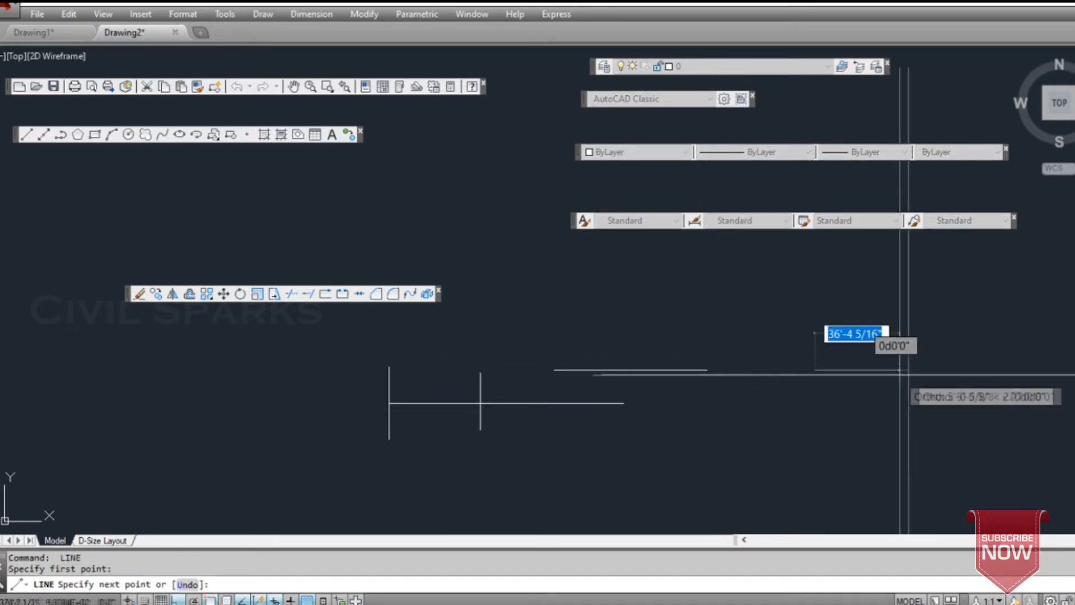
pyautogui.click(906, 369)
pyautogui.press('Escape')
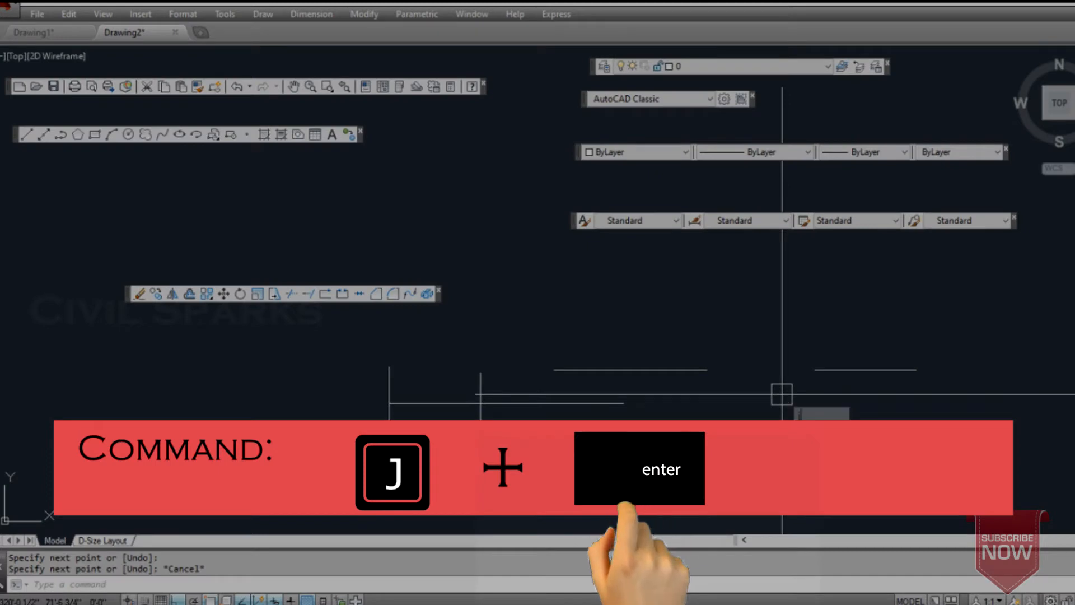
# Join the two collinear upper lines across the gap into a single line, and select it to check
pyautogui.write('j')
pyautogui.press('Return')
pyautogui.click(697, 368)
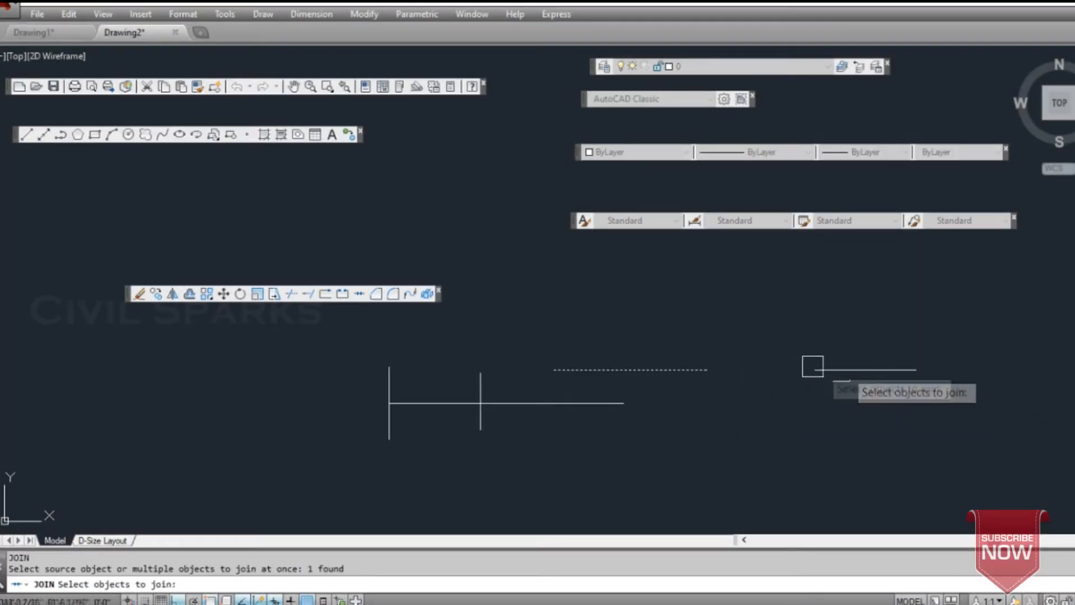
pyautogui.press('Return')
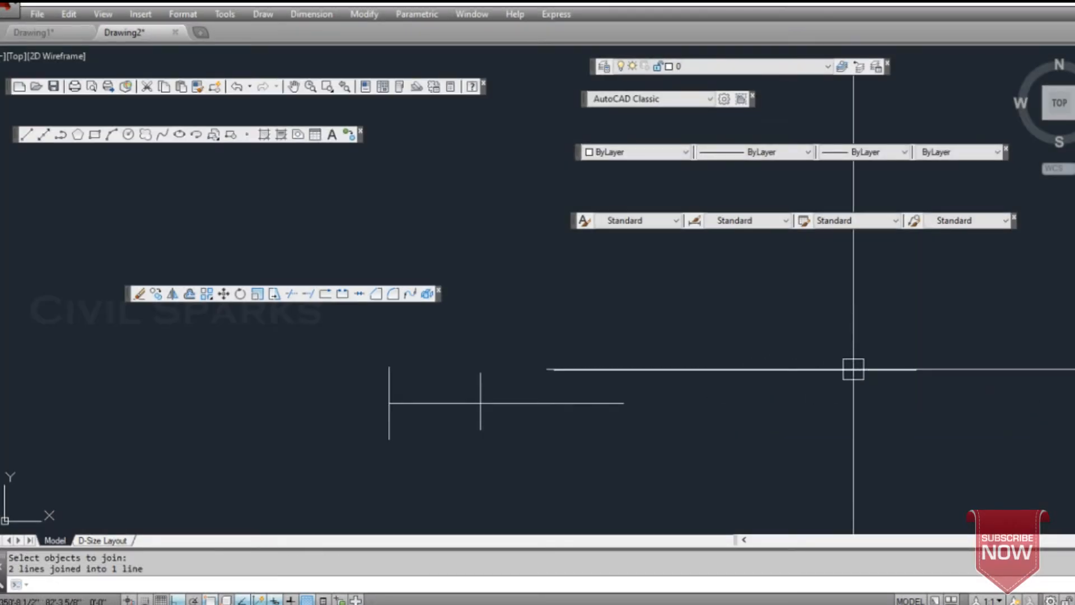
pyautogui.click(853, 369)
# Join the two halves of the broken horizontal line back into one line, select it to check, and clear the selection
pyautogui.click(499, 403)
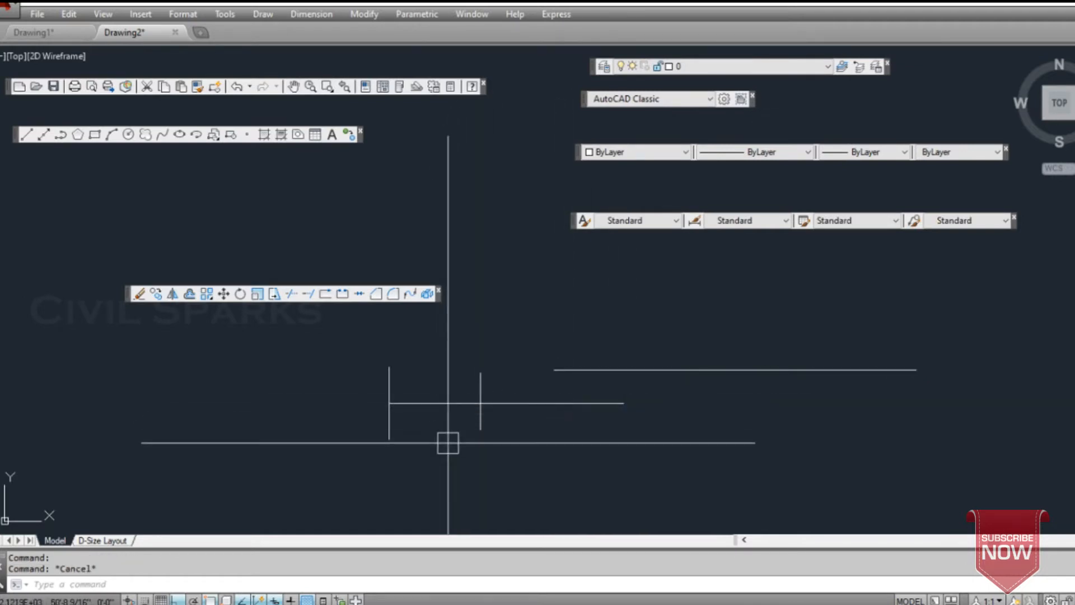
pyautogui.write('J')
pyautogui.press('Return')
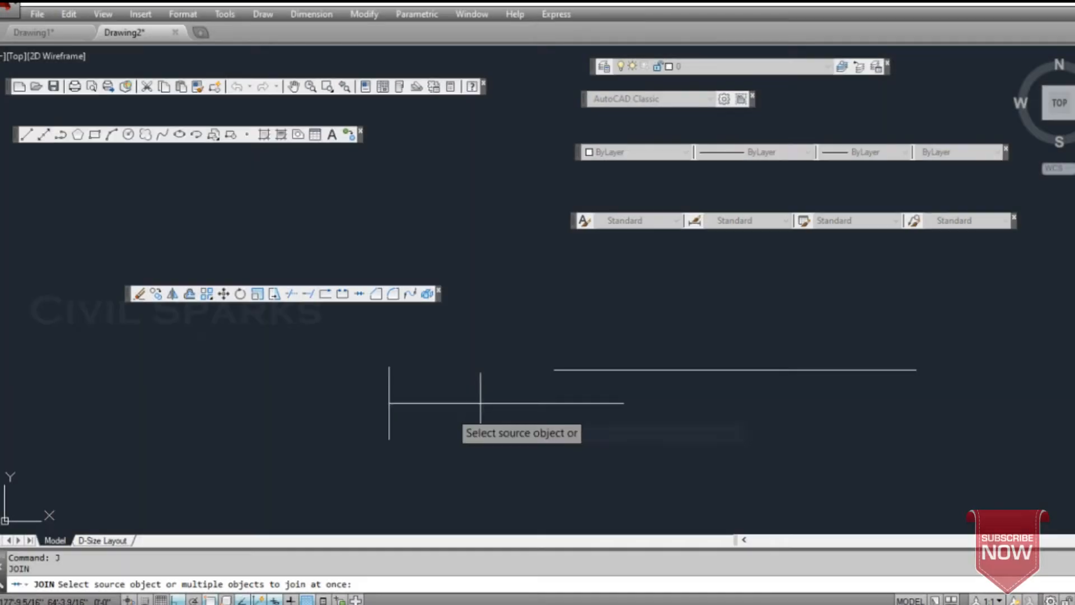
pyautogui.click(451, 402)
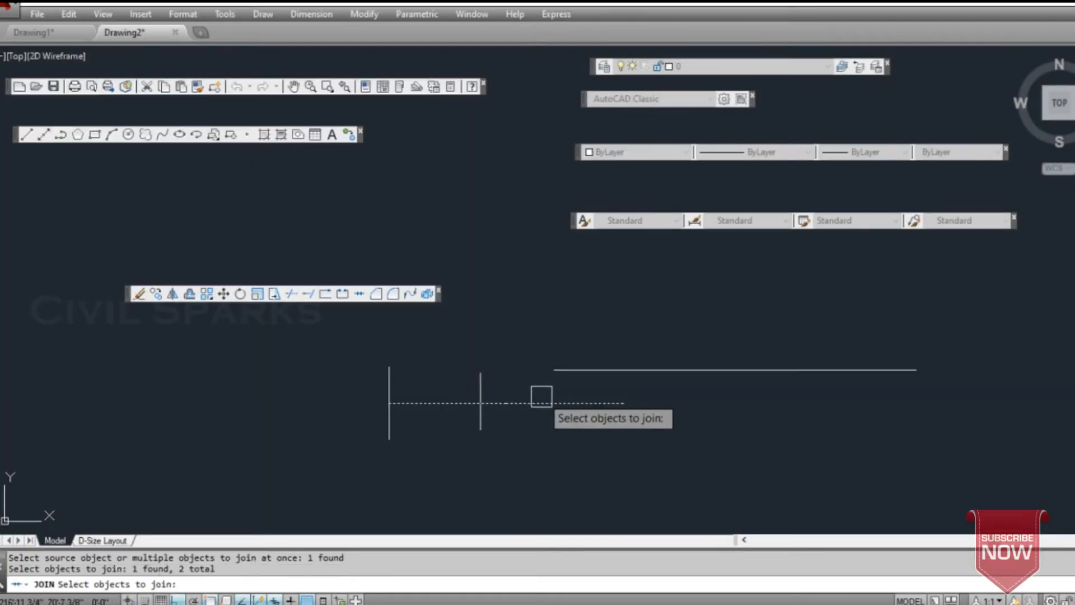
pyautogui.press('Return')
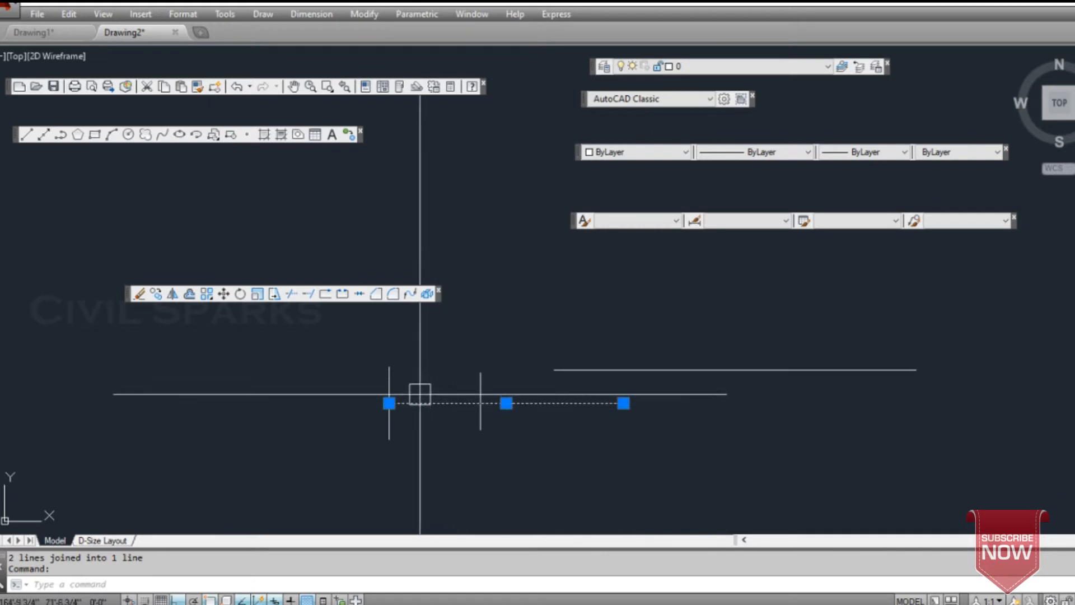
pyautogui.click(633, 435)
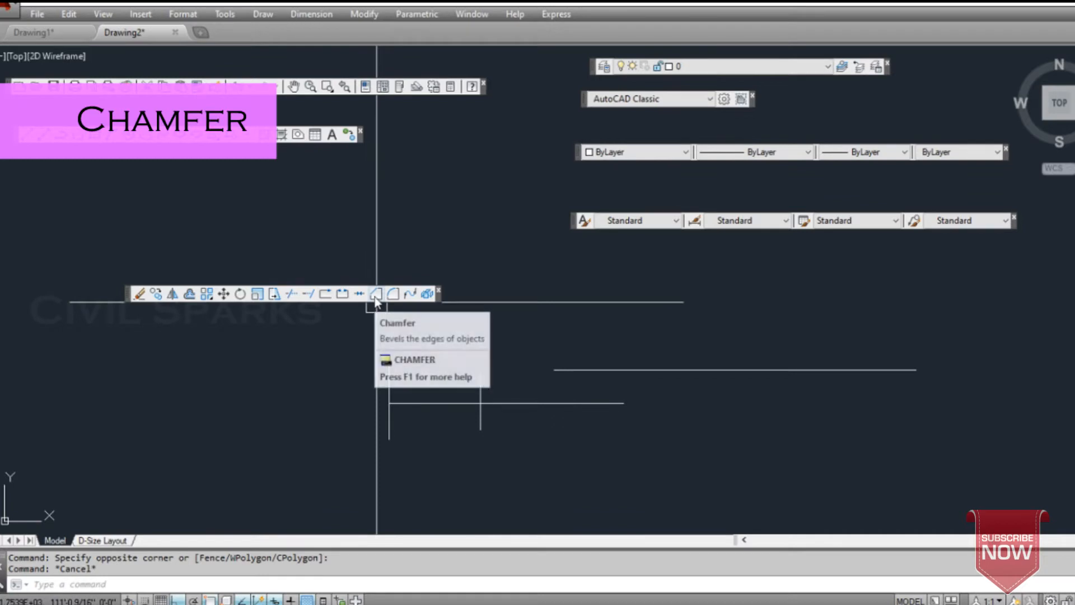
# Draw a rectangle in the empty area to the right of the existing lines and select it to check
pyautogui.moveTo(496, 350)
pyautogui.mouseDown(button='middle')
pyautogui.moveTo(303, 379)
pyautogui.moveTo(140, 364)
pyautogui.mouseUp(button='middle')
pyautogui.click(95, 135)
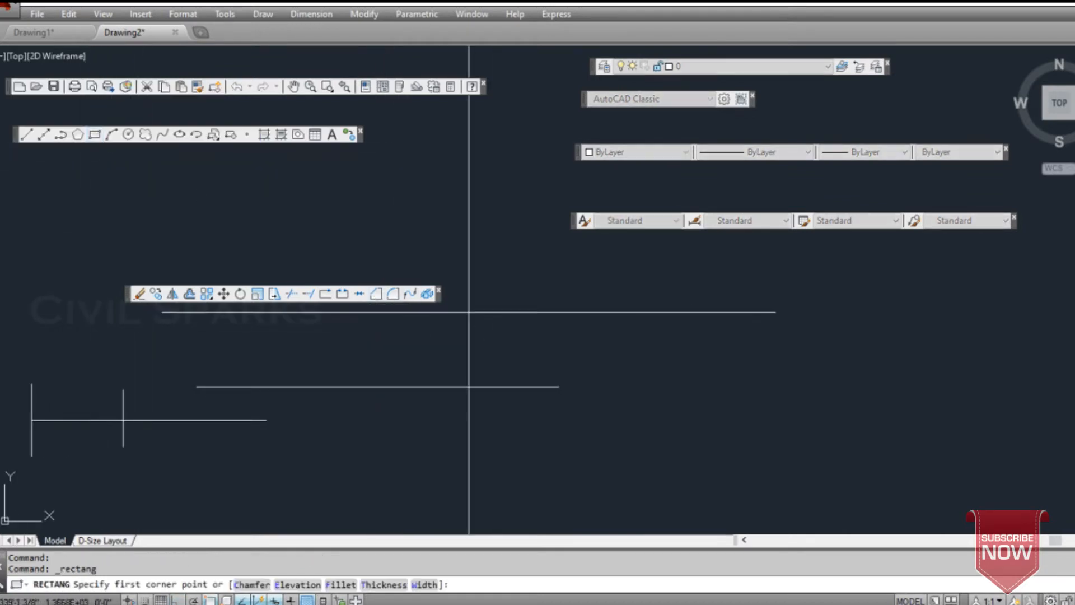
pyautogui.click(706, 323)
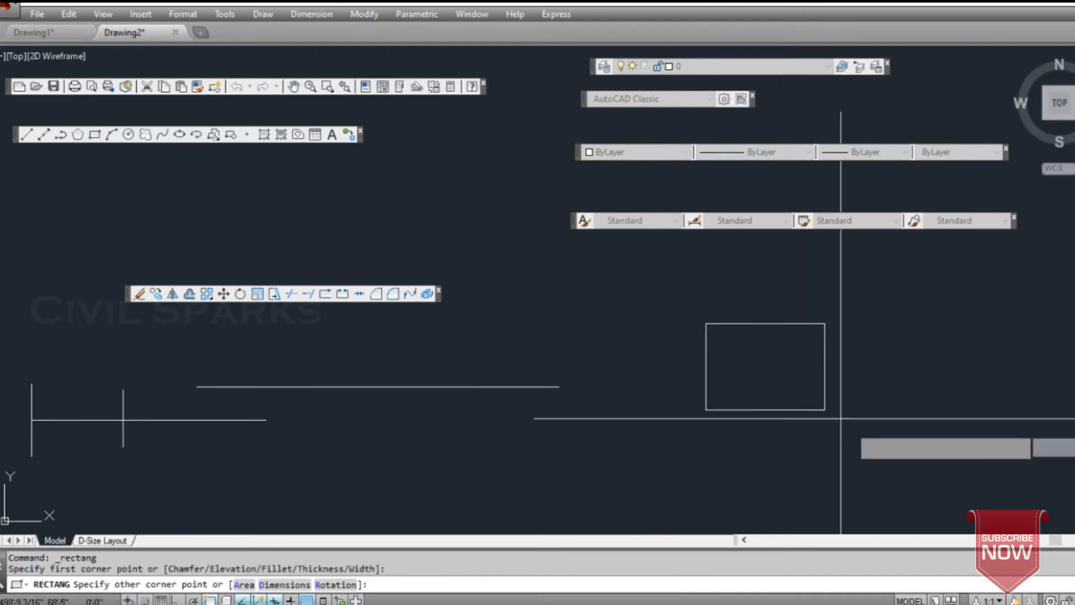
pyautogui.click(875, 436)
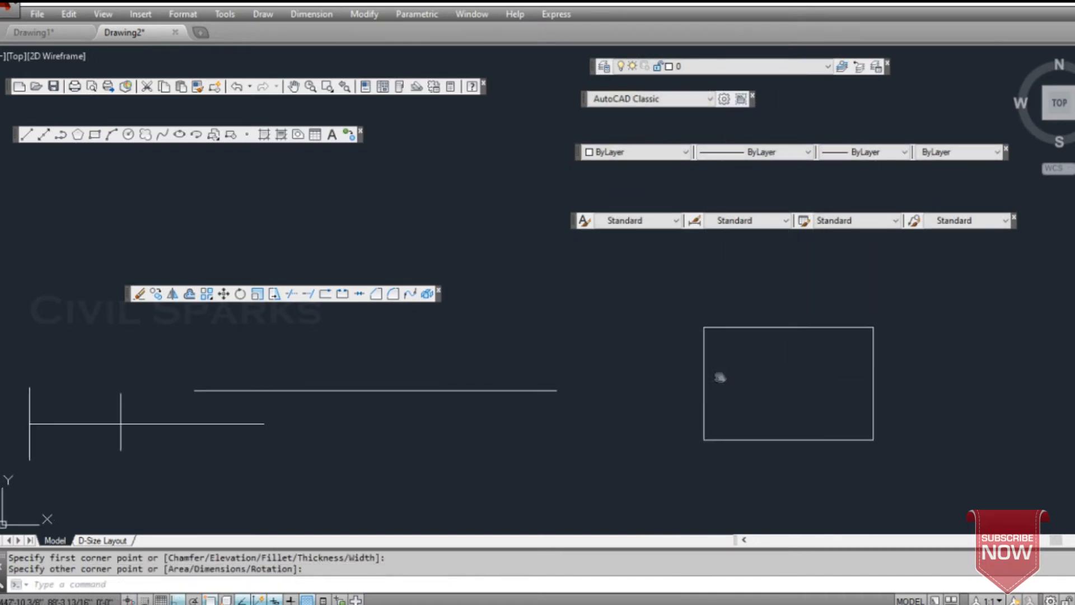
pyautogui.click(712, 391)
pyautogui.click(712, 391)
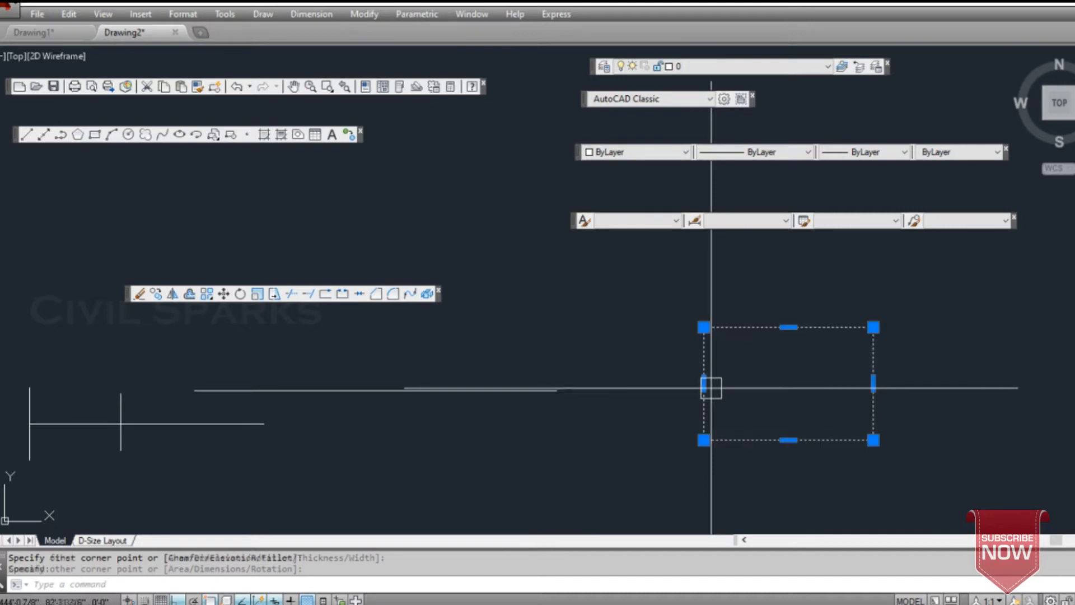
# Chamfer the rectangle's upper-left corner with both chamfer distances set to 2 inches, and inspect the bevel up close
pyautogui.click(377, 297)
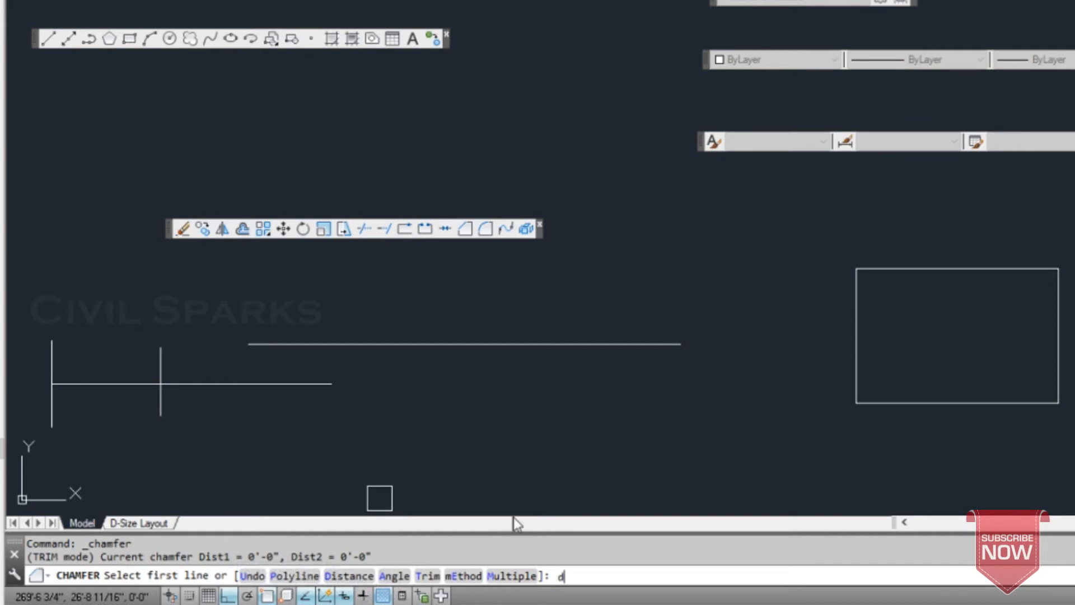
pyautogui.write('d')
pyautogui.press('Return')
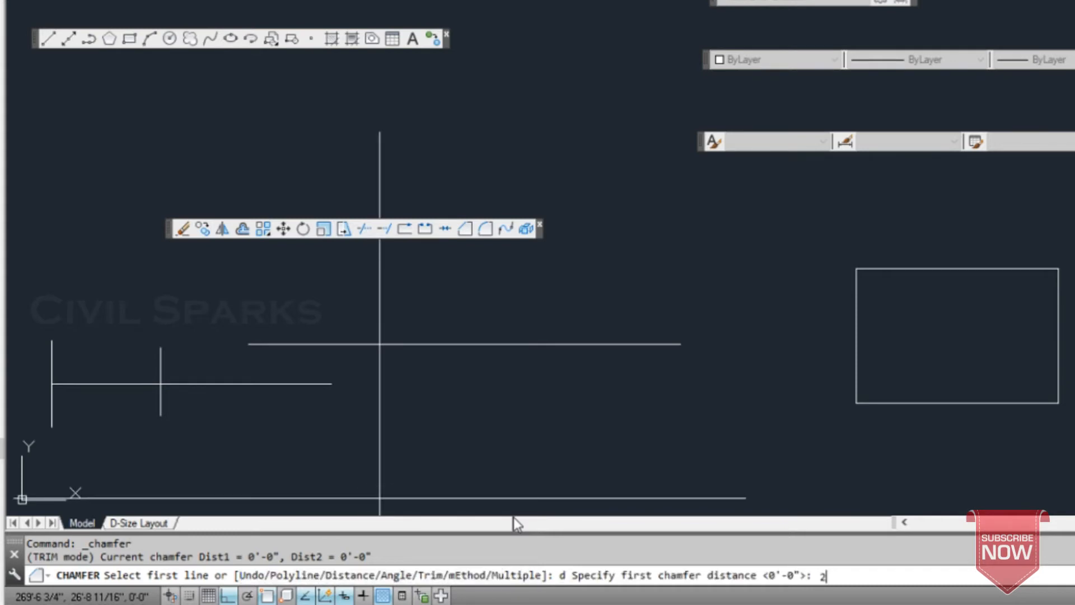
pyautogui.write('2')
pyautogui.press('Return')
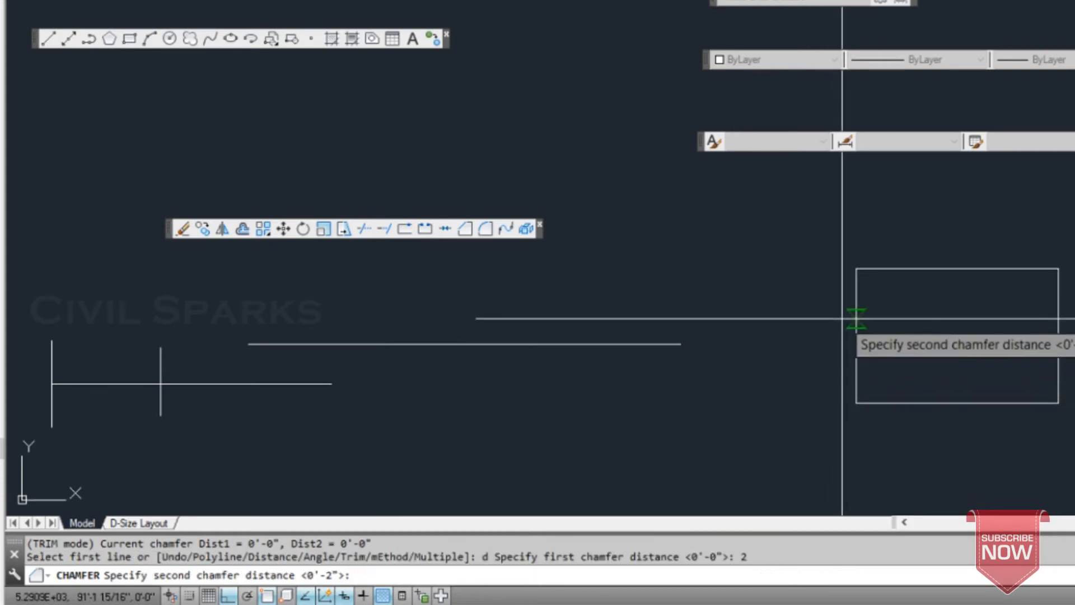
pyautogui.press('Return')
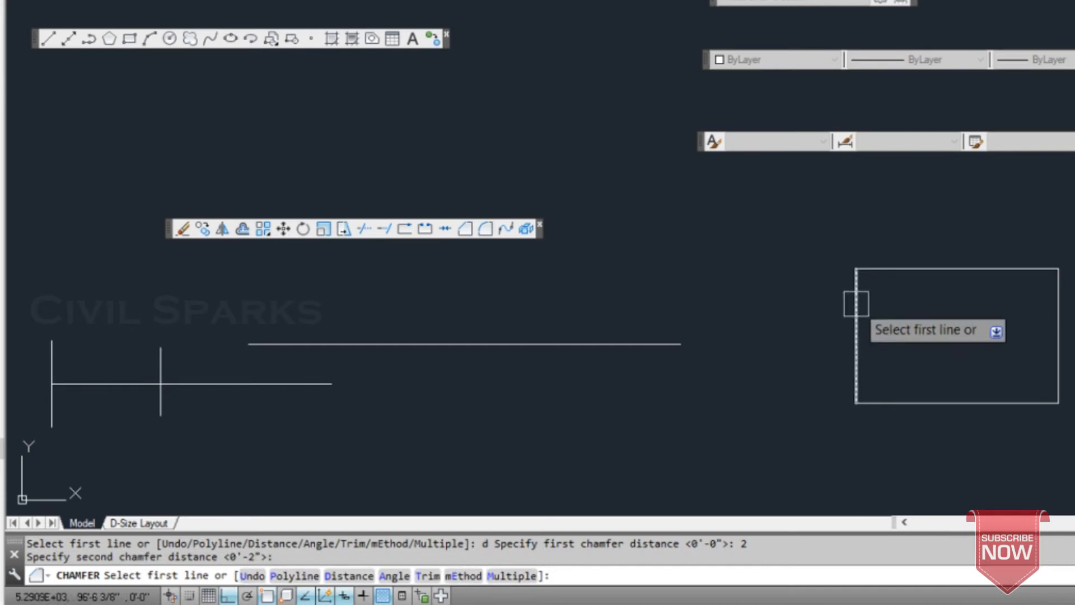
pyautogui.click(857, 303)
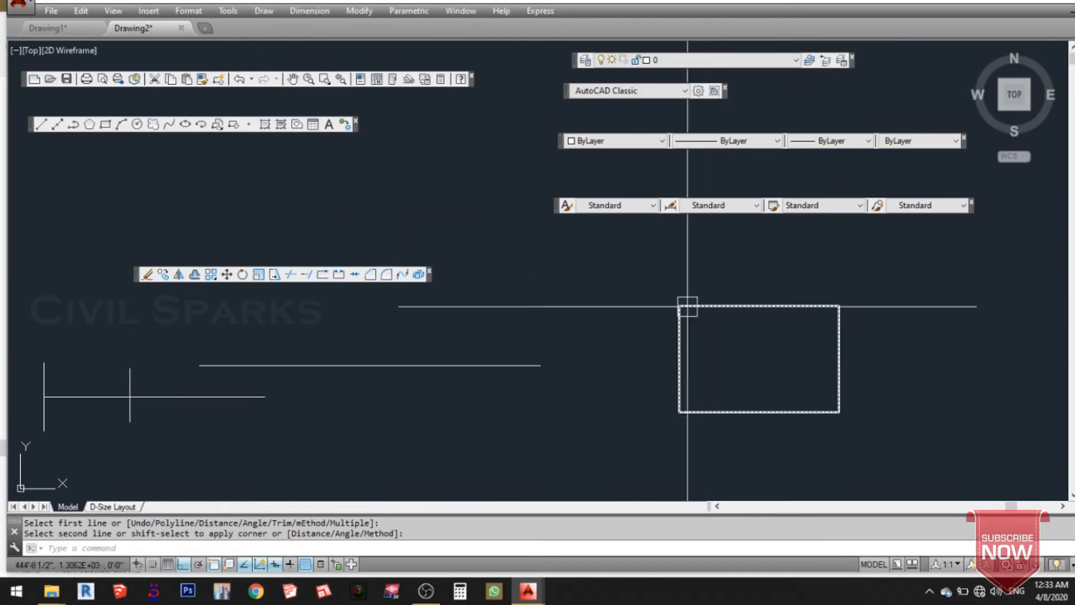
pyautogui.scroll(6, 865, 278)
pyautogui.scroll(-5, 682, 315)
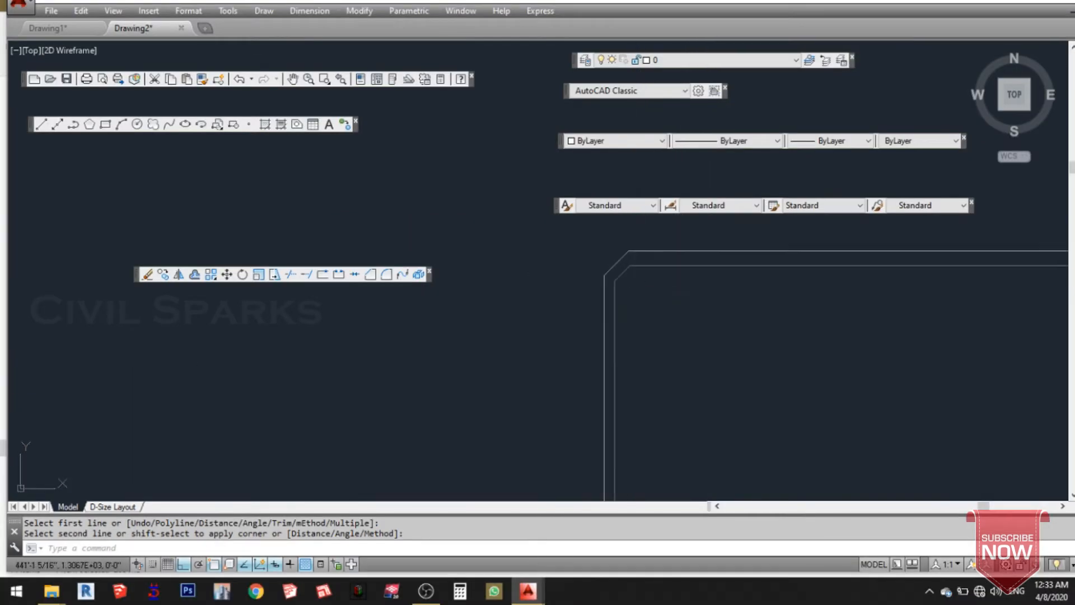
pyautogui.moveTo(708, 360); pyautogui.dragTo(446, 336, button='middle')
pyautogui.scroll(3, 446, 336)
pyautogui.scroll(-4, 479, 336)
# Chamfer the rectangle's upper-left corner again with both distances set to 6 inches
pyautogui.press('Return')
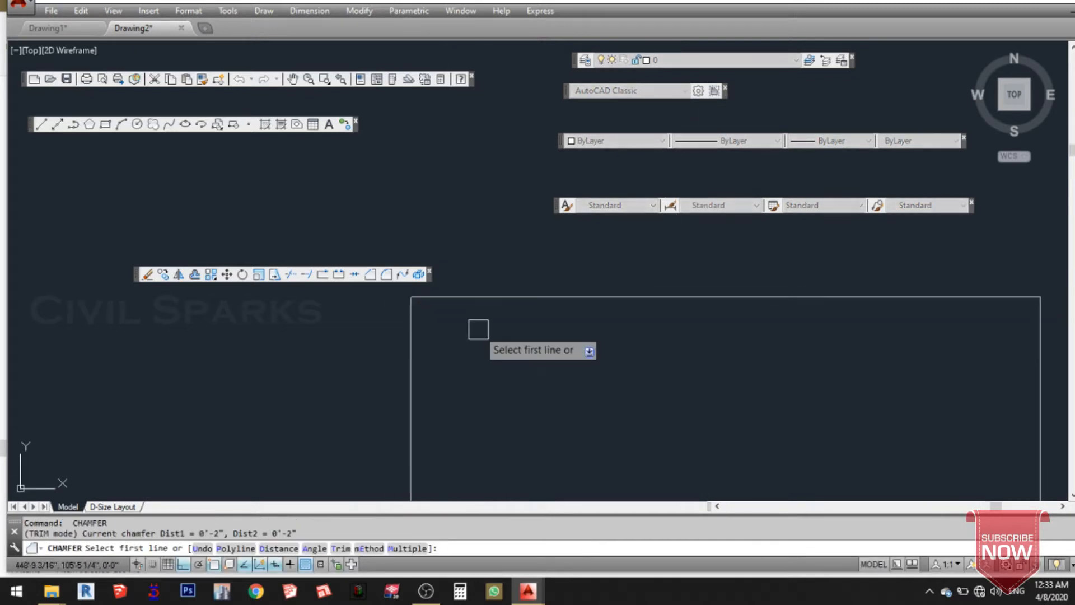
pyautogui.press('Return')
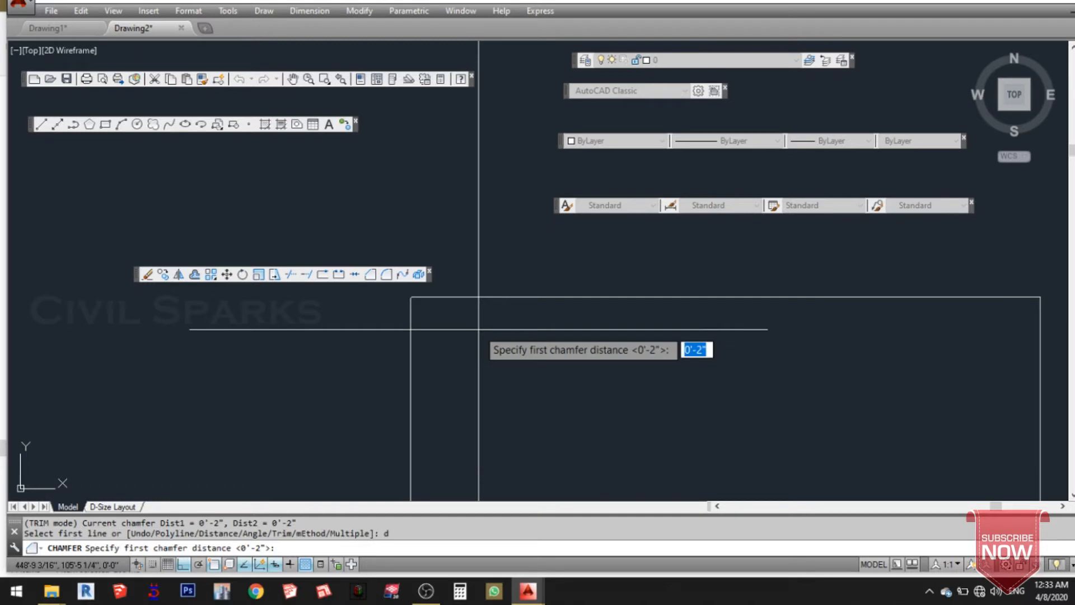
pyautogui.press('Return')
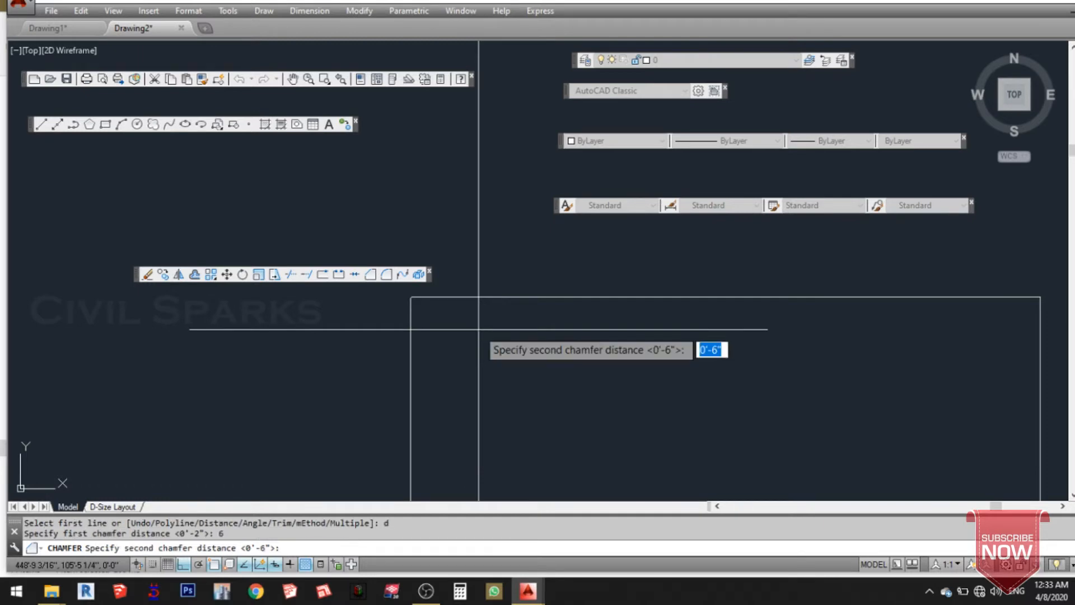
pyautogui.press('Return')
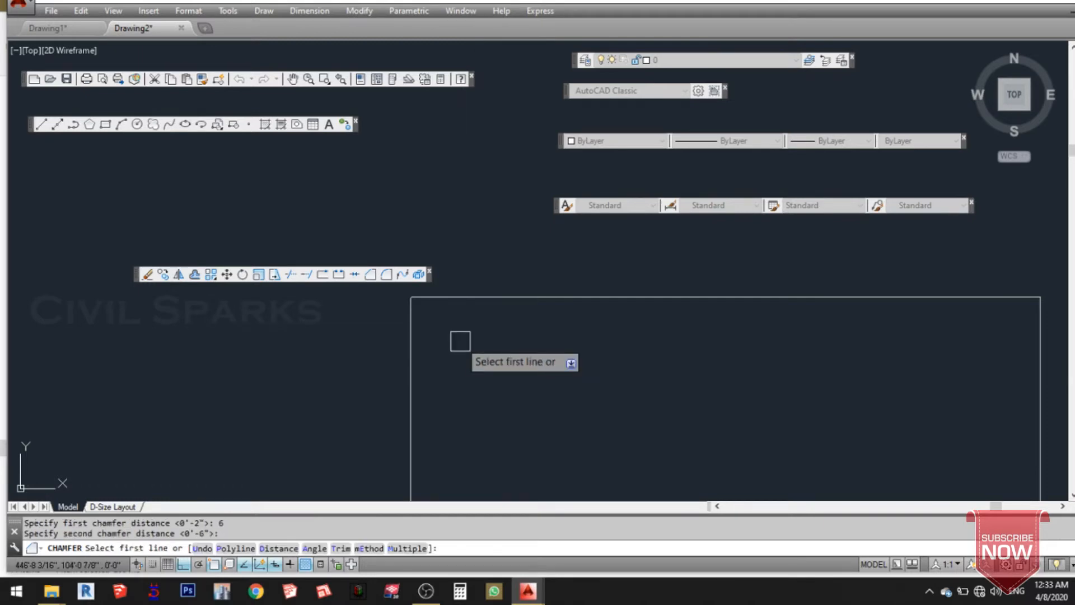
pyautogui.click(413, 367)
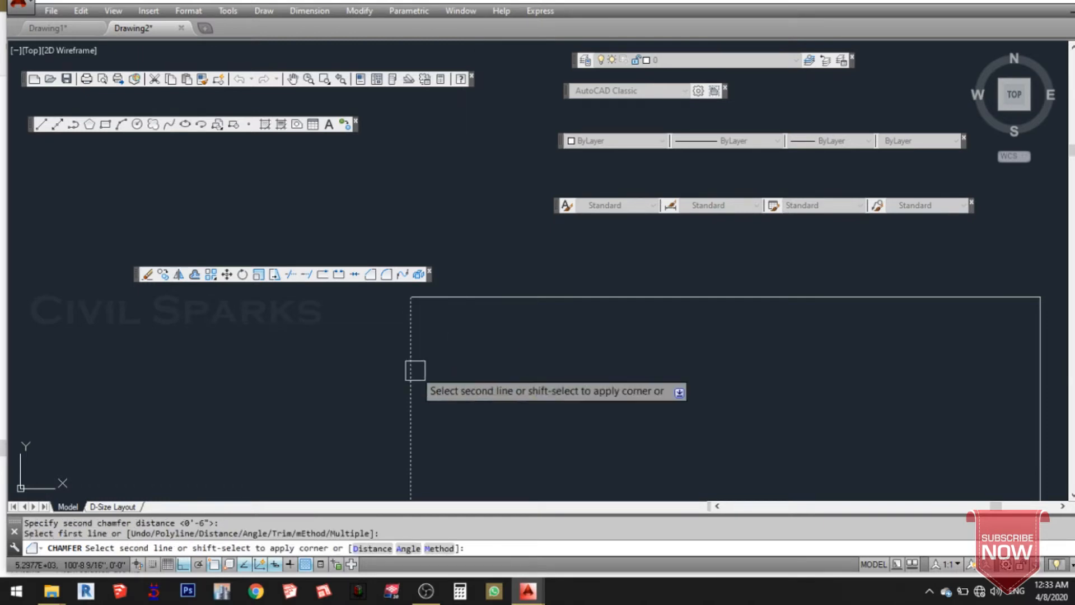
pyautogui.click(493, 298)
pyautogui.scroll(4, 397, 305)
pyautogui.moveTo(514, 327); pyautogui.dragTo(375, 345, button='middle')
# Chamfer the rectangle's upper-right corner with the same 6-inch distances
pyautogui.press('Return')
pyautogui.scroll(-5, 567, 339)
pyautogui.moveTo(663, 359); pyautogui.dragTo(455, 366, button='middle')
pyautogui.scroll(2, 697, 365)
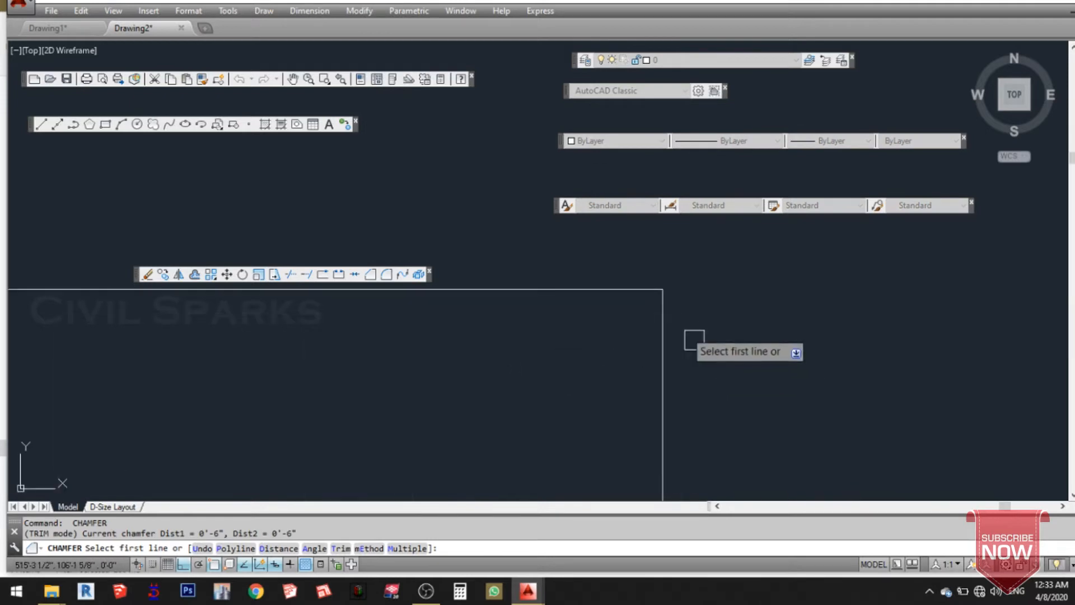
pyautogui.click(663, 315)
pyautogui.click(631, 292)
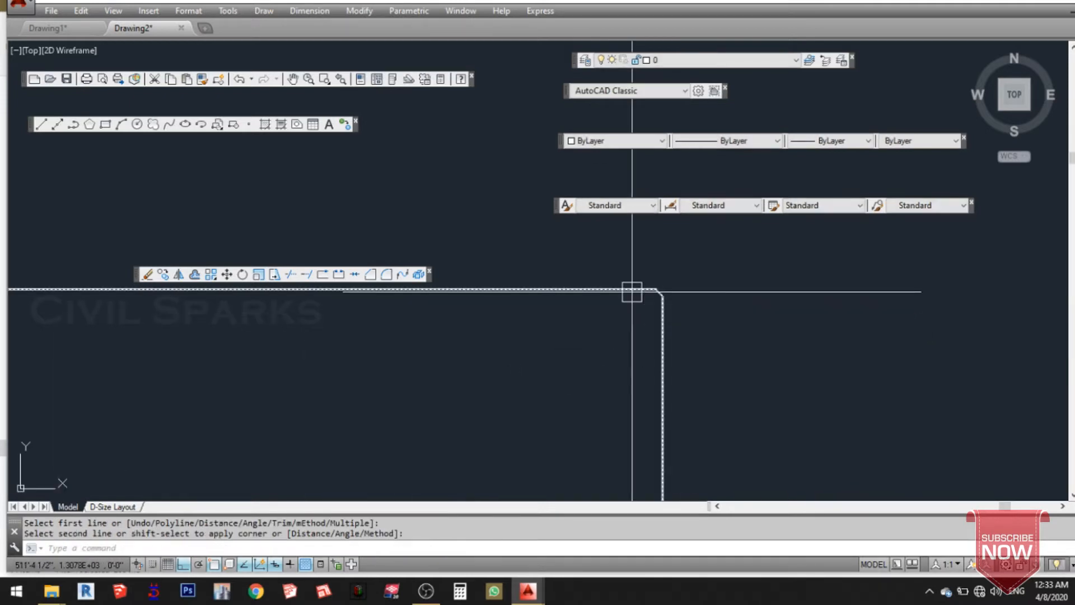
pyautogui.scroll(-3, 643, 336)
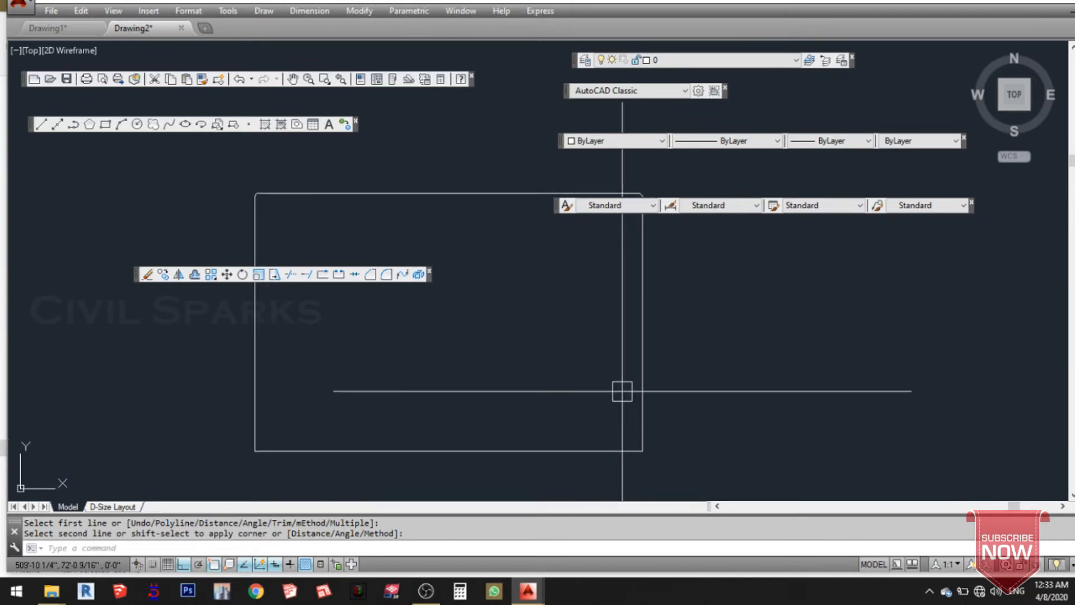
# Chamfer the rectangle's lower-right corner with both distances set to 10 inches
pyautogui.press('Return')
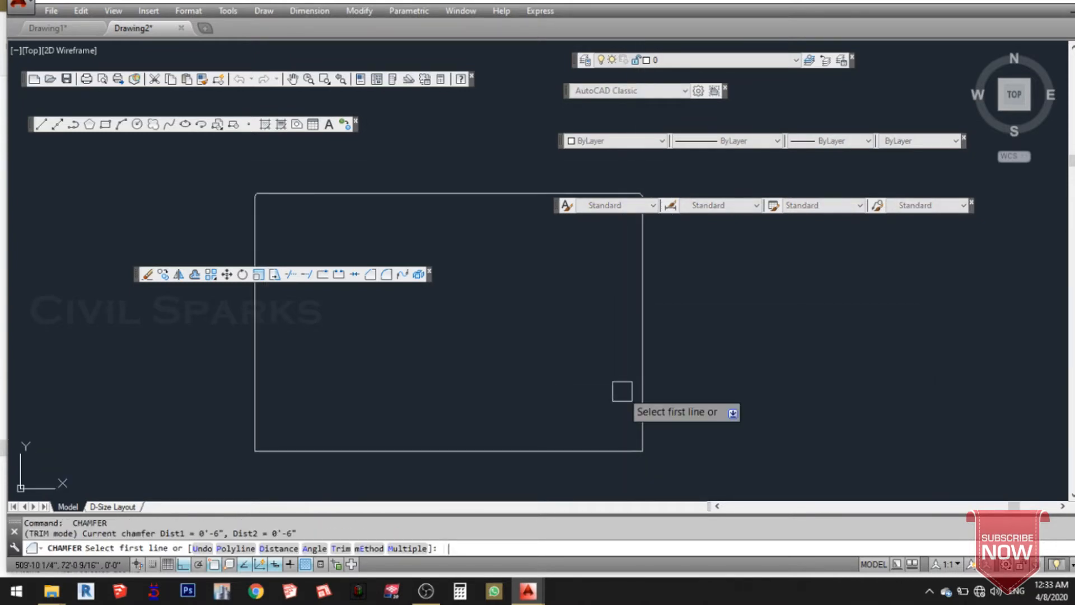
pyautogui.write('d')
pyautogui.press('Return')
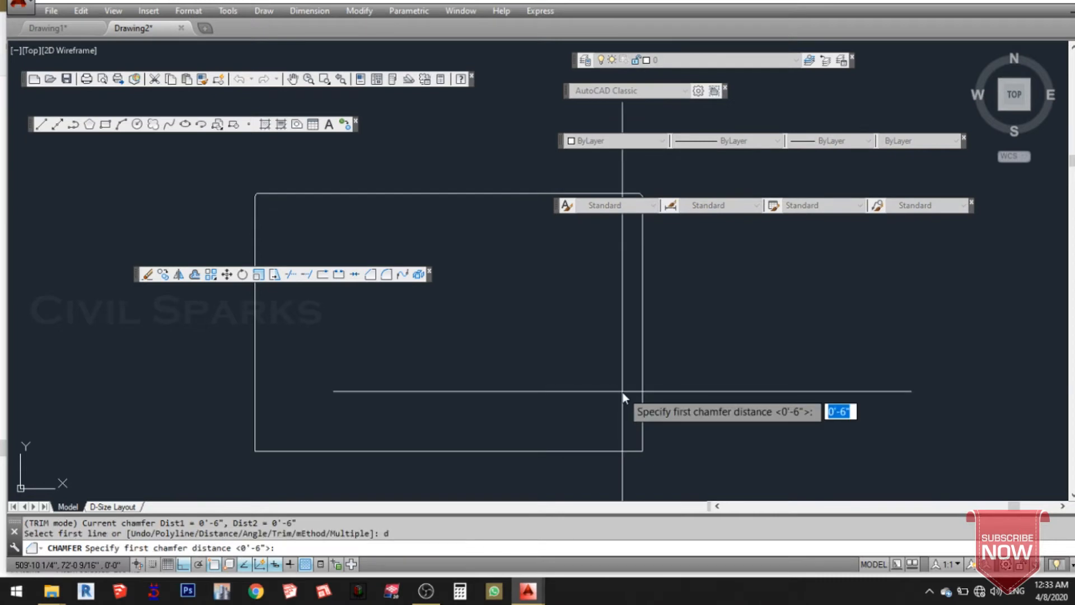
pyautogui.press('Return')
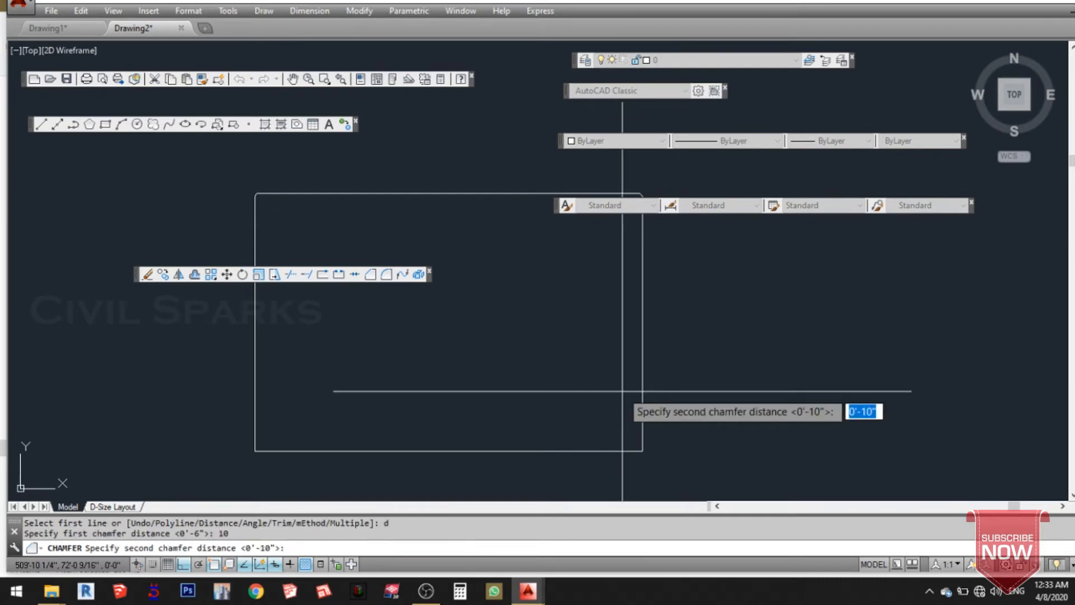
pyautogui.press('Return')
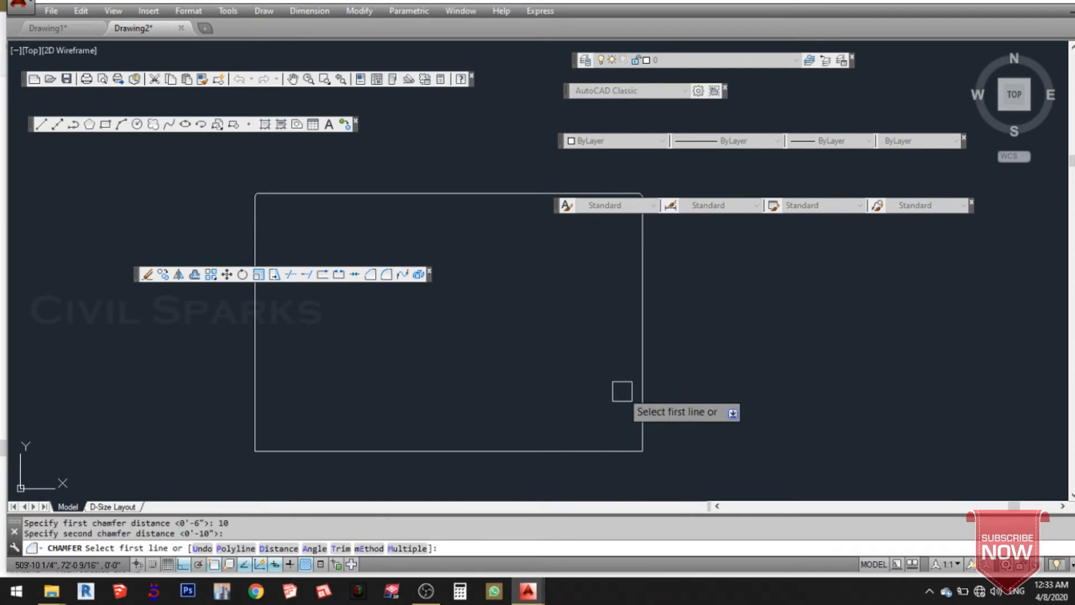
pyautogui.click(607, 441)
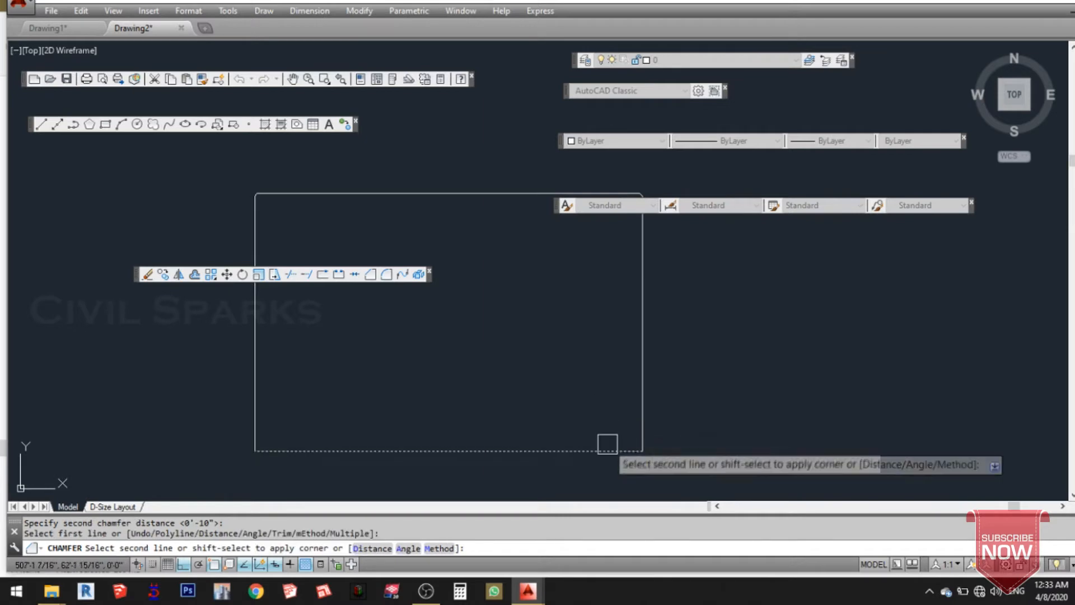
pyautogui.click(637, 412)
pyautogui.scroll(-6, 639, 460)
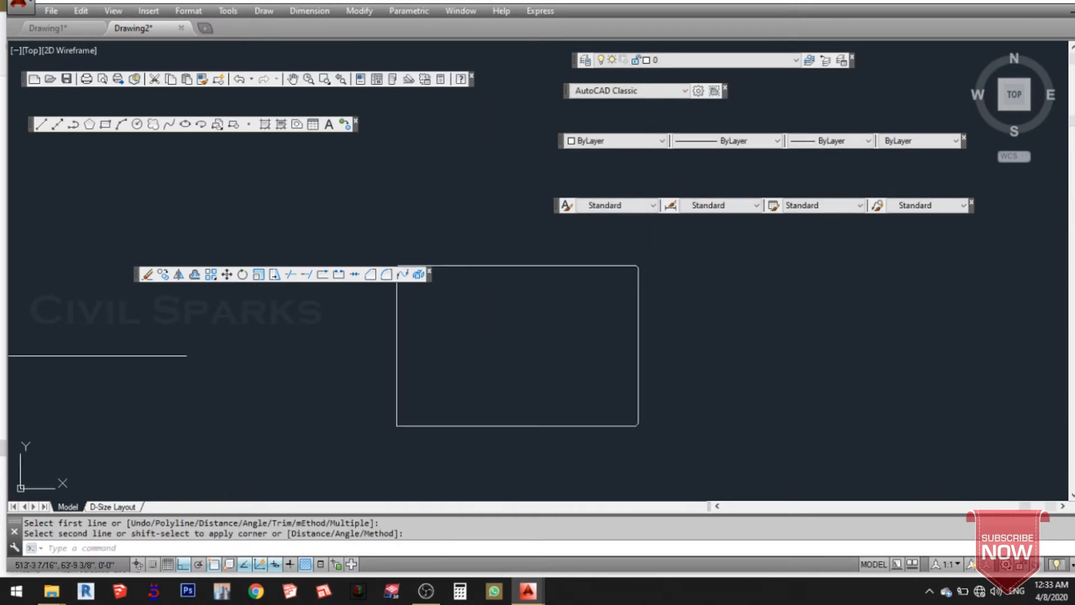
# Erase the chamfered rectangle and all the remaining practice lines from the drawing
pyautogui.click(643, 437)
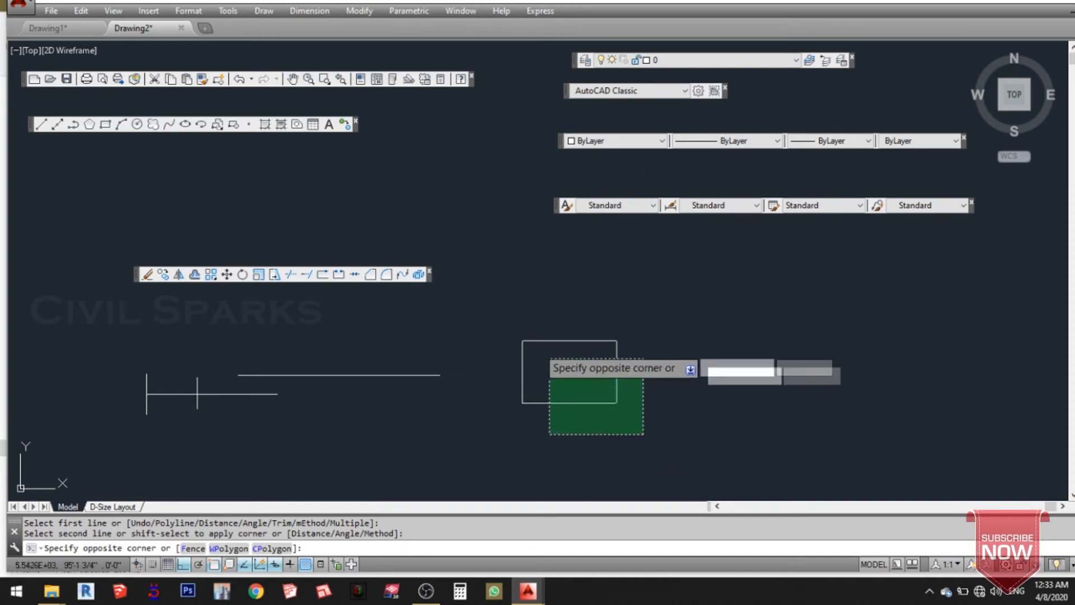
pyautogui.click(513, 322)
pyautogui.press('Delete')
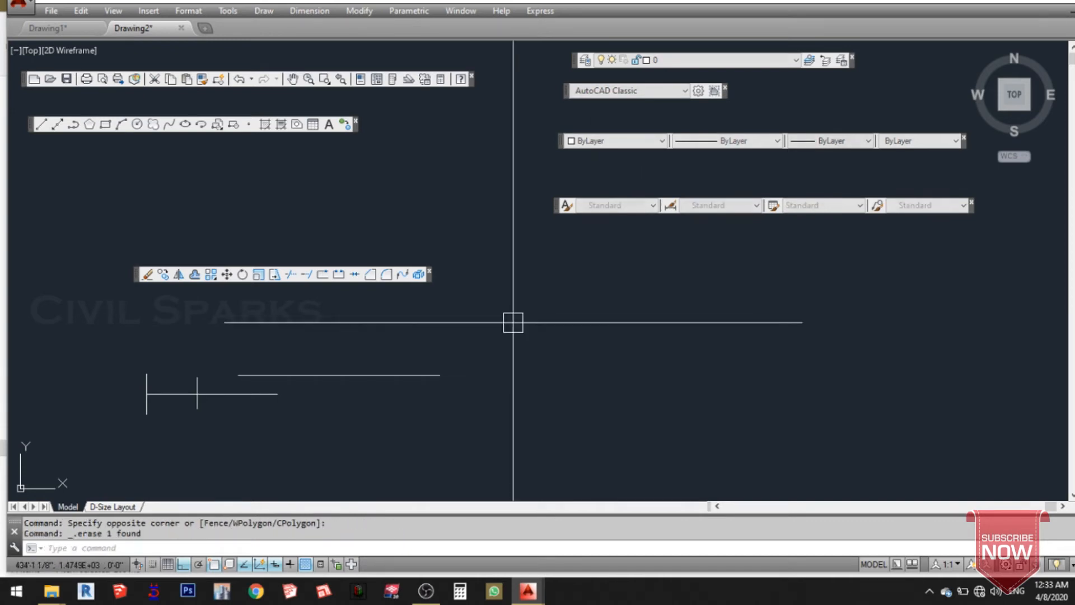
pyautogui.click(390, 415)
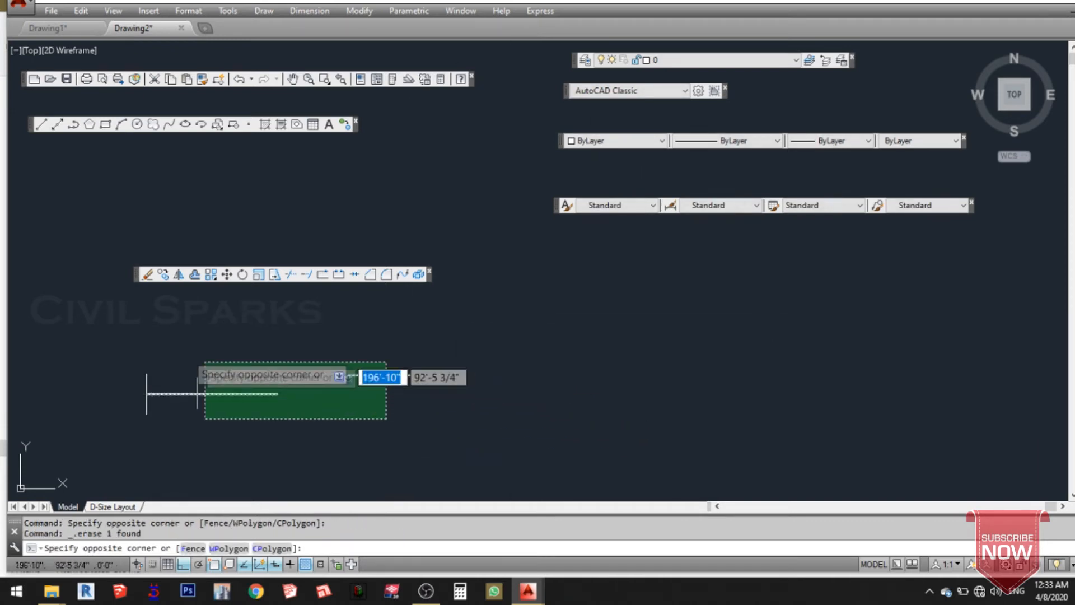
pyautogui.click(131, 348)
pyautogui.press('Delete')
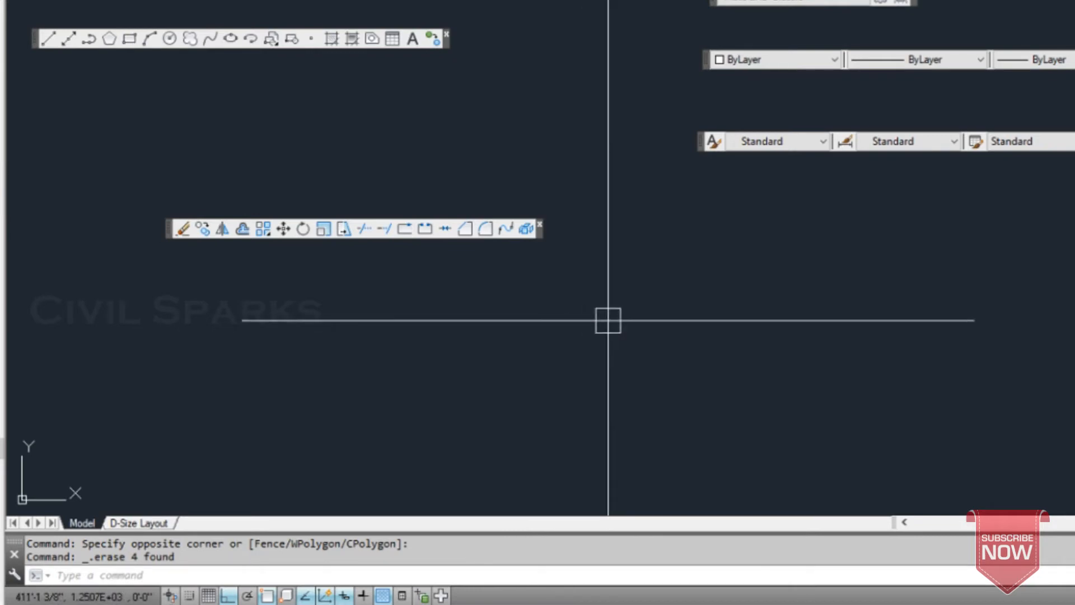
pyautogui.write('L')
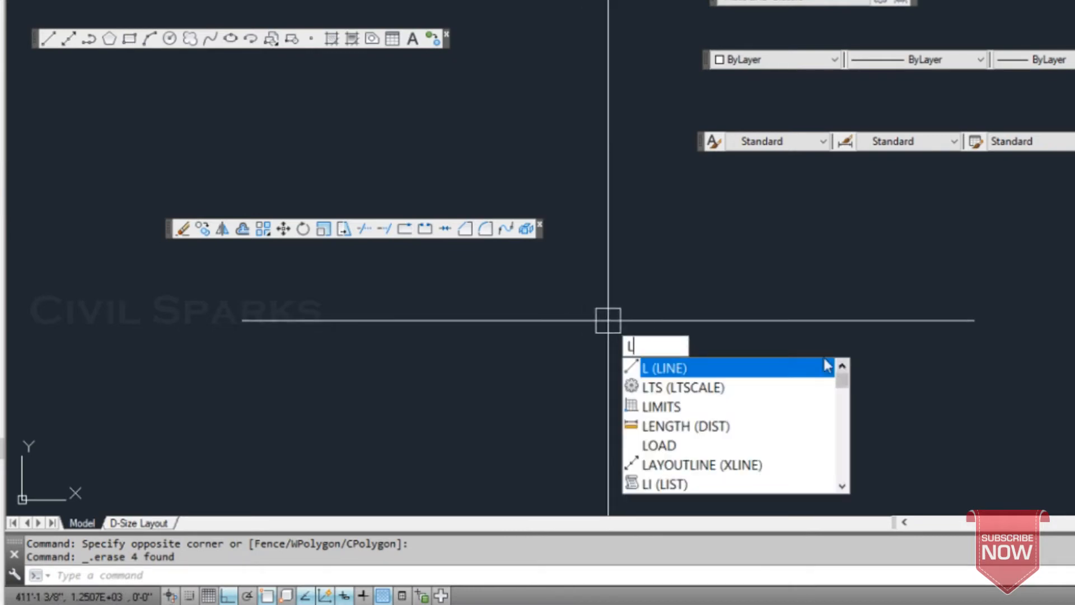
pyautogui.click(743, 295)
pyautogui.click(744, 296)
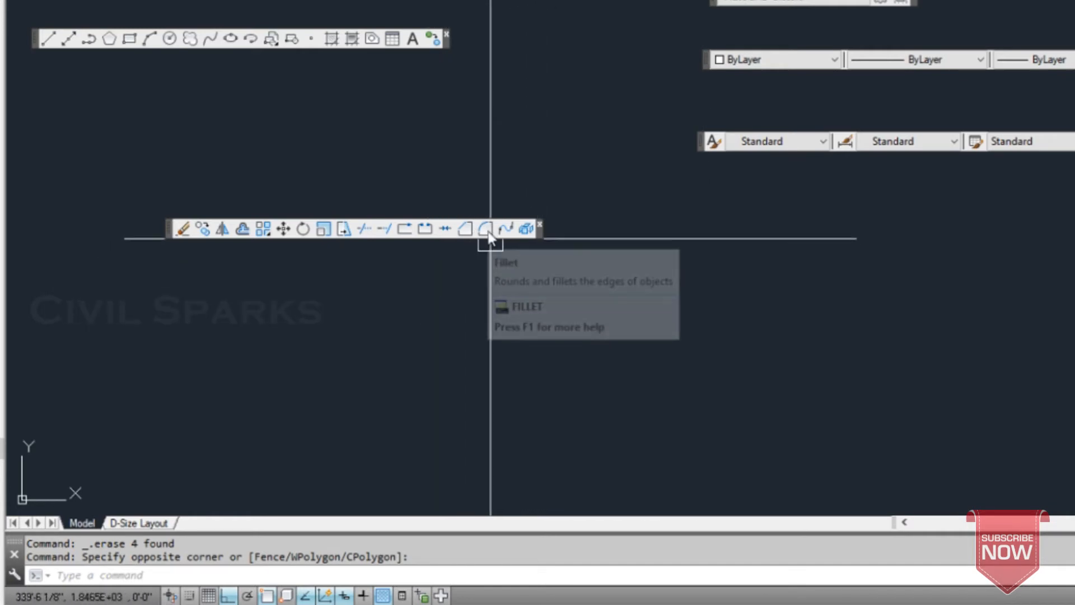
# Draw a rectangle in the empty lower part of the drawing area and select it
pyautogui.click(129, 39)
pyautogui.click(684, 329)
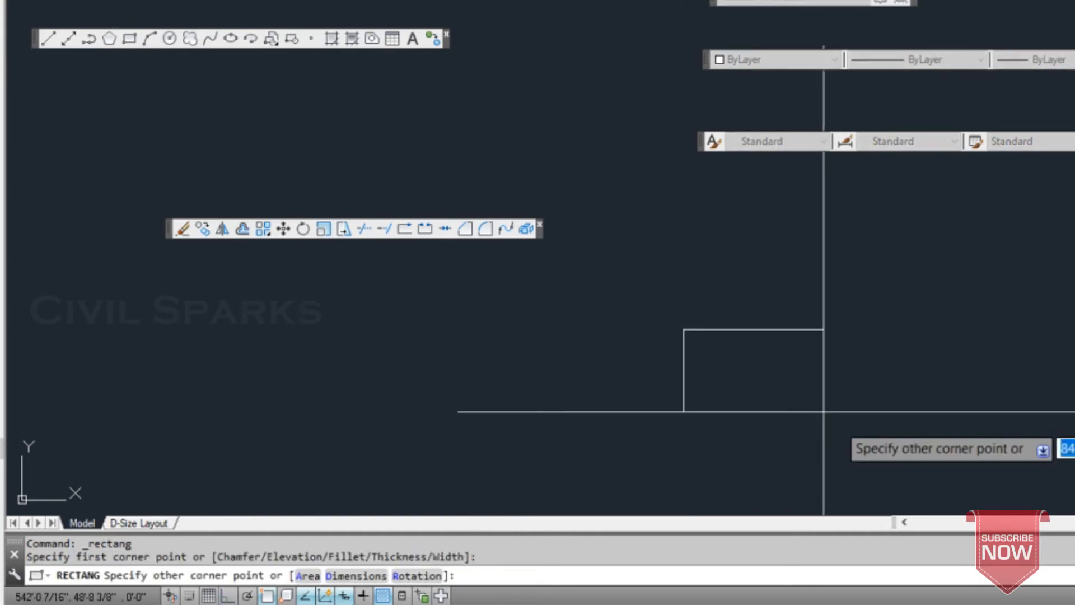
pyautogui.click(838, 422)
pyautogui.click(760, 423)
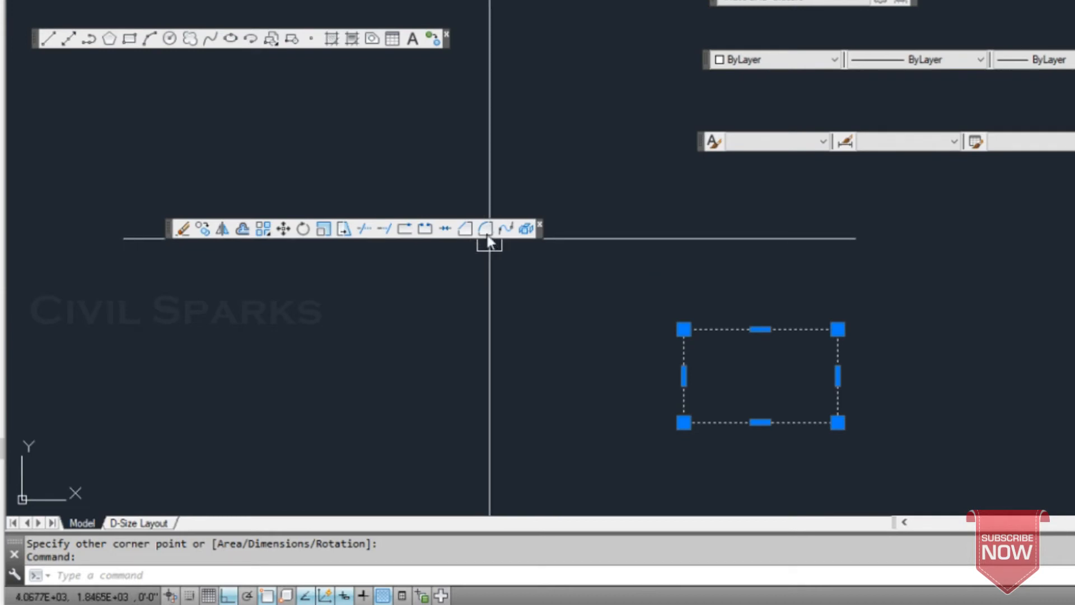
# Fillet the rectangle's lower-left corner with a radius of 5 inches and inspect the rounded corner up close
pyautogui.click(487, 236)
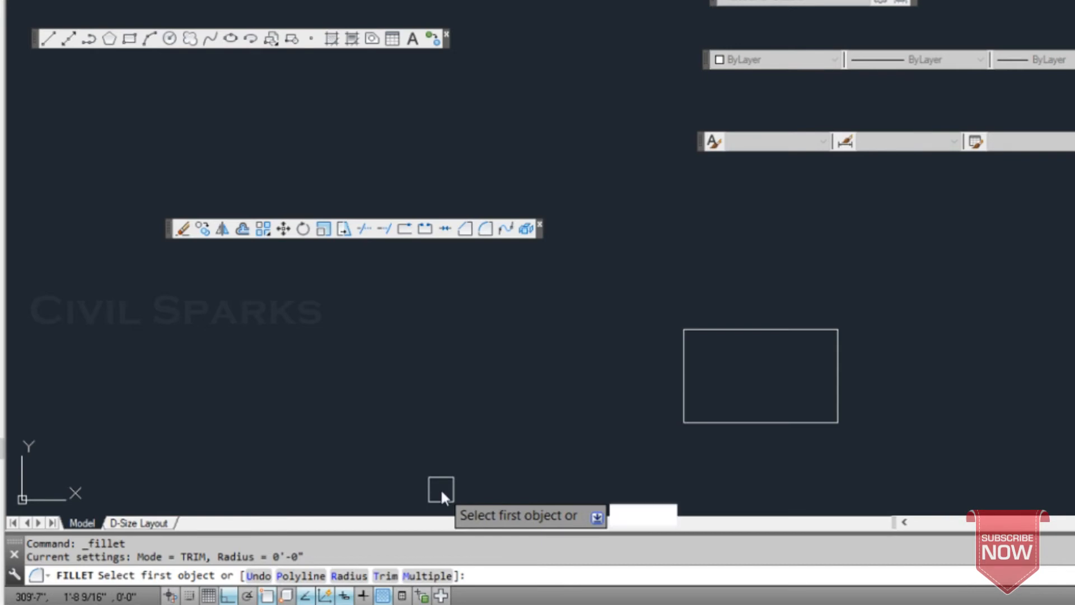
pyautogui.write('r')
pyautogui.press('Return')
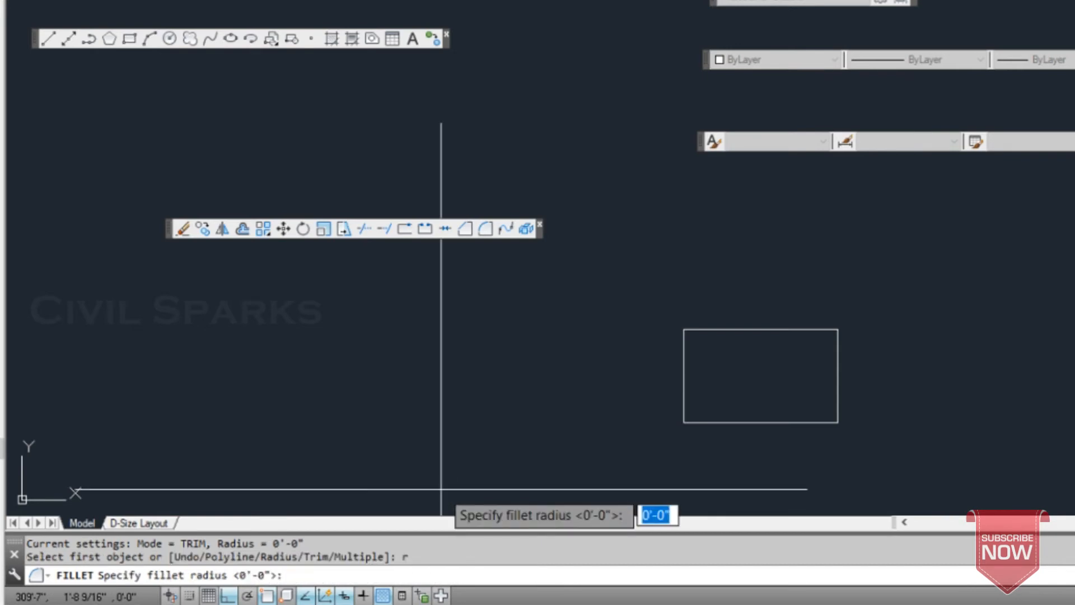
pyautogui.press('Return')
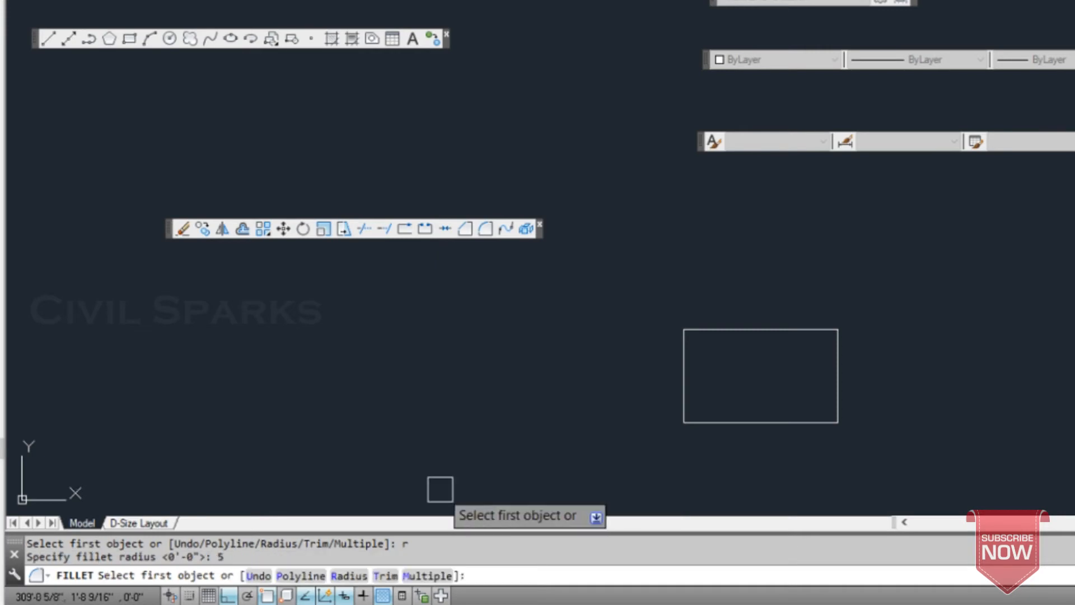
pyautogui.click(686, 397)
pyautogui.click(722, 423)
pyautogui.scroll(4, 685, 434)
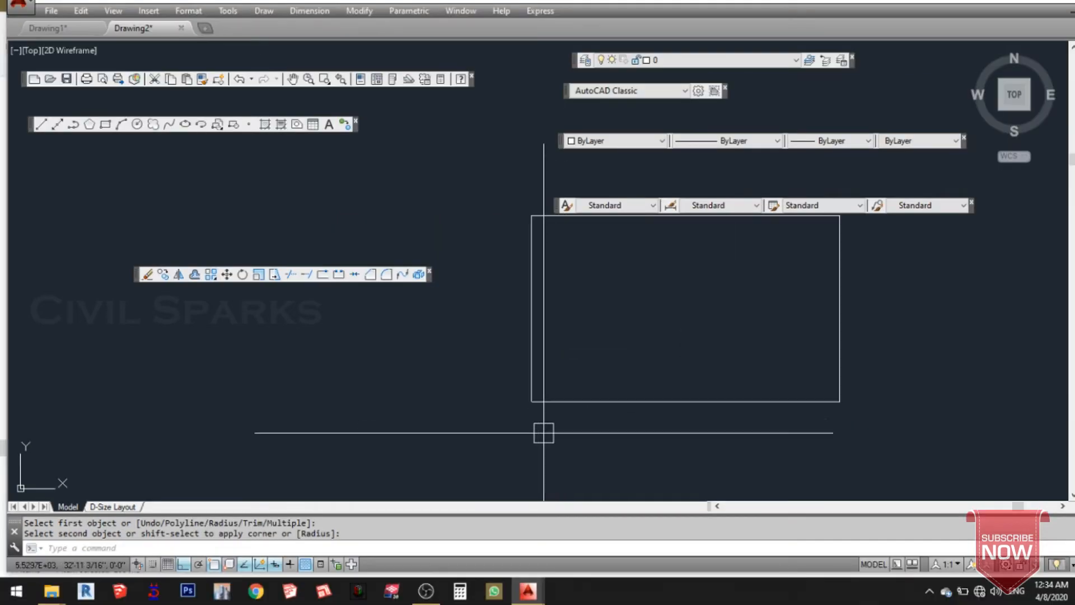
pyautogui.scroll(6, 543, 432)
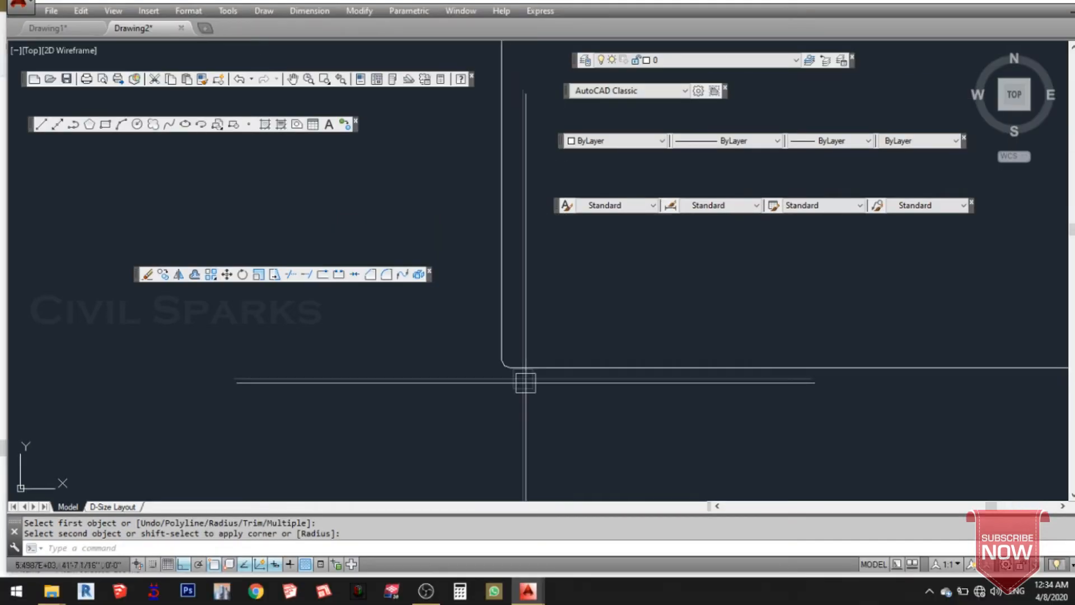
pyautogui.scroll(5, 475, 342)
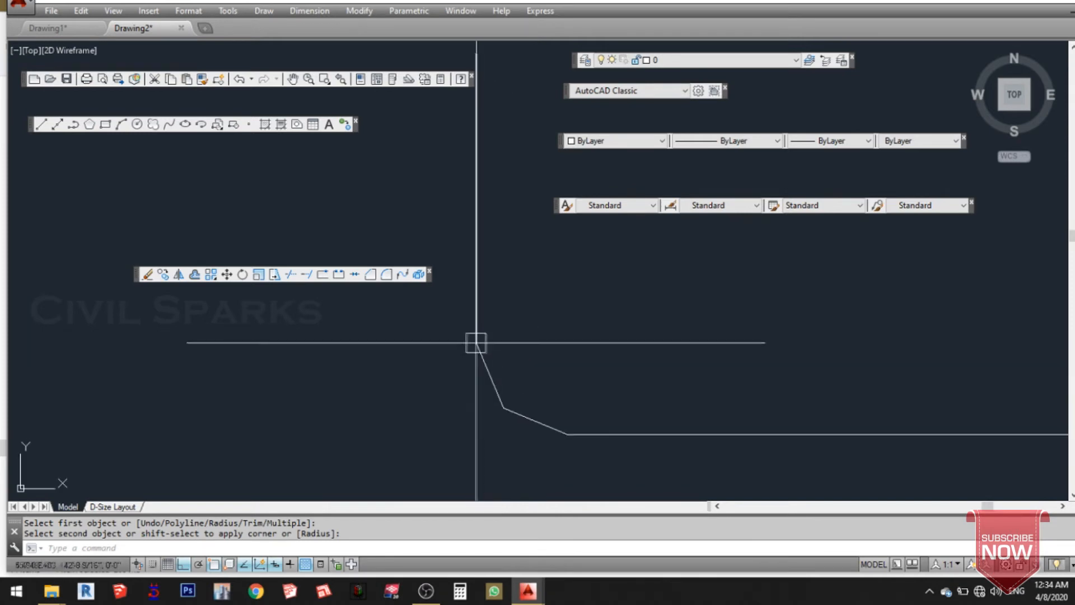
pyautogui.scroll(-9, 499, 355)
pyautogui.scroll(-6, 557, 378)
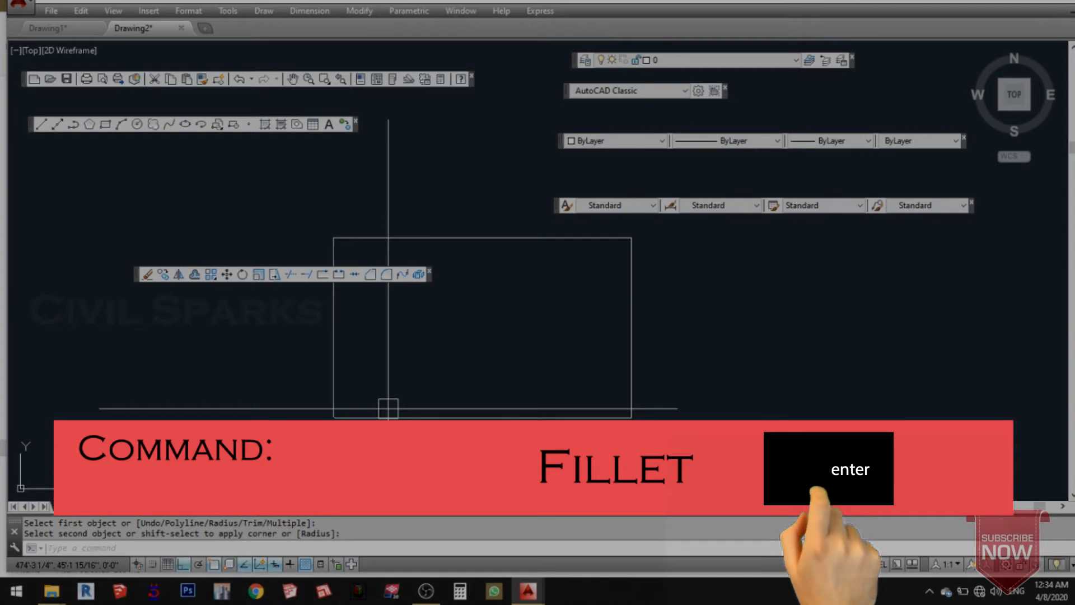
# Fillet the rectangle's lower-right corner with a radius of 24 inches
pyautogui.press('Return')
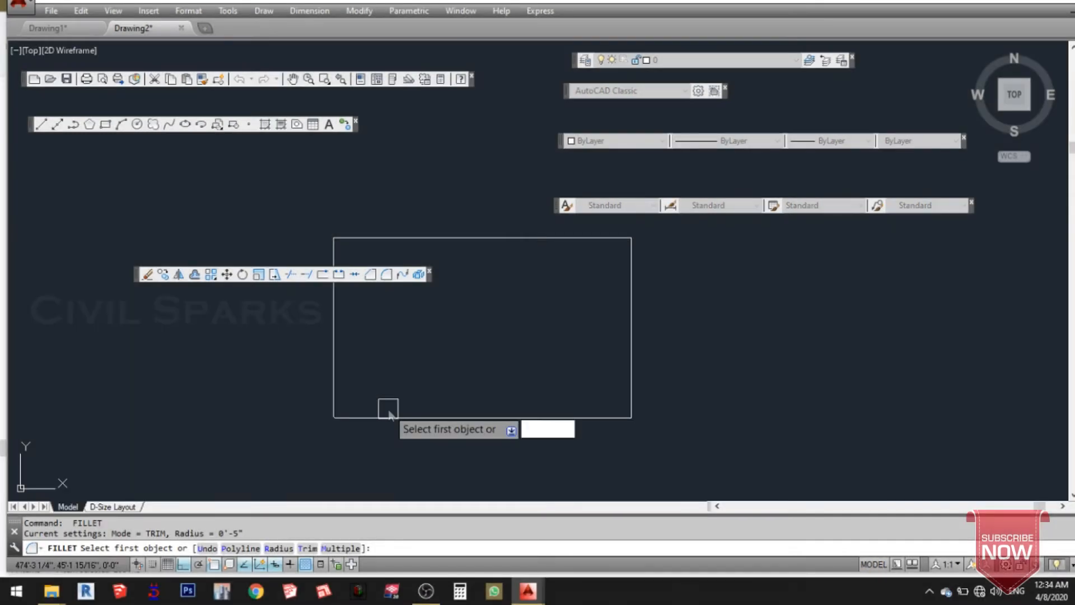
pyautogui.press('Return')
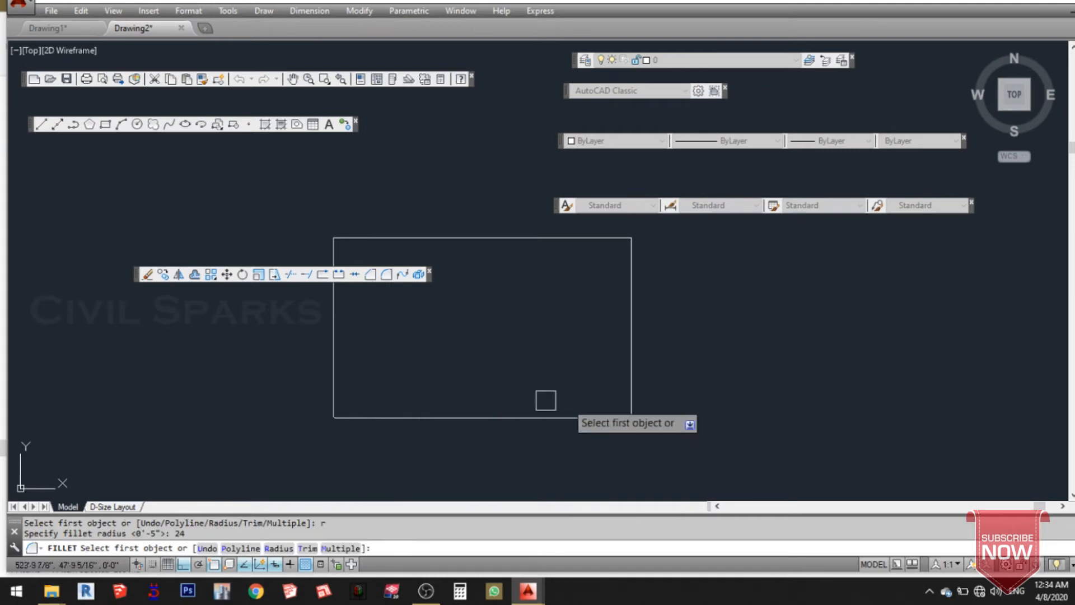
pyautogui.click(594, 412)
pyautogui.click(629, 364)
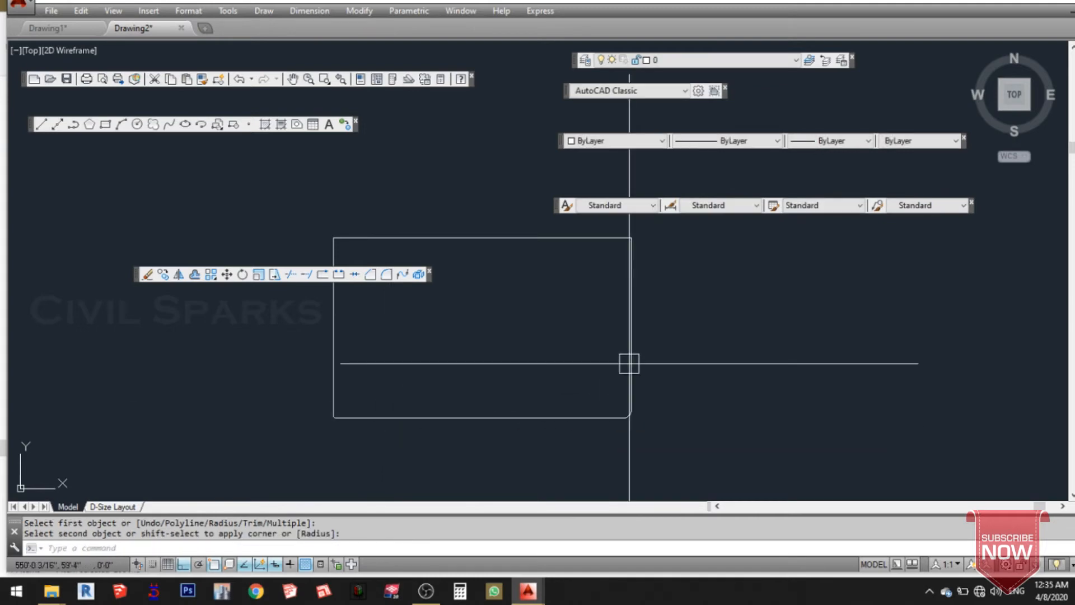
pyautogui.scroll(5, 643, 414)
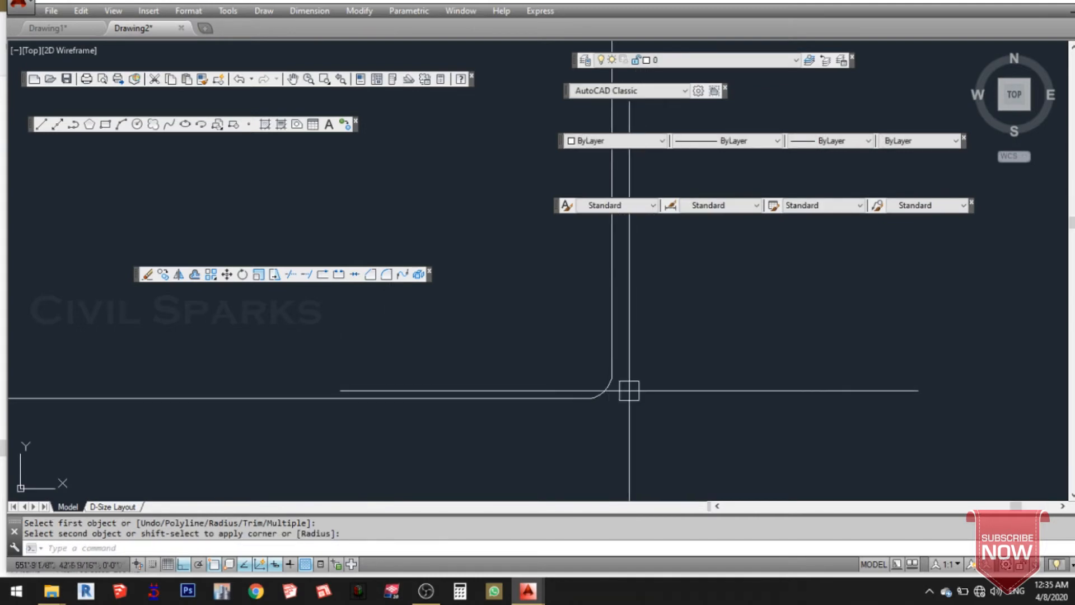
pyautogui.scroll(-5, 660, 416)
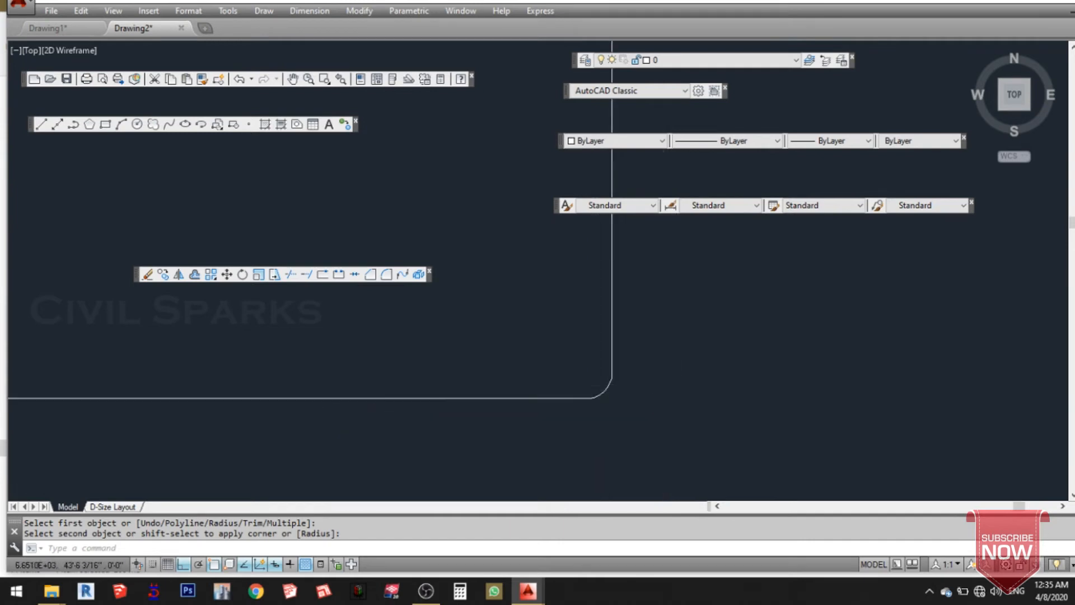
# Draw two parallel horizontal lines to the right of the filleted rectangle, connected at their right ends by a vertical line
pyautogui.moveTo(553, 315); pyautogui.dragTo(506, 394, button='middle')
pyautogui.scroll(2, 554, 348)
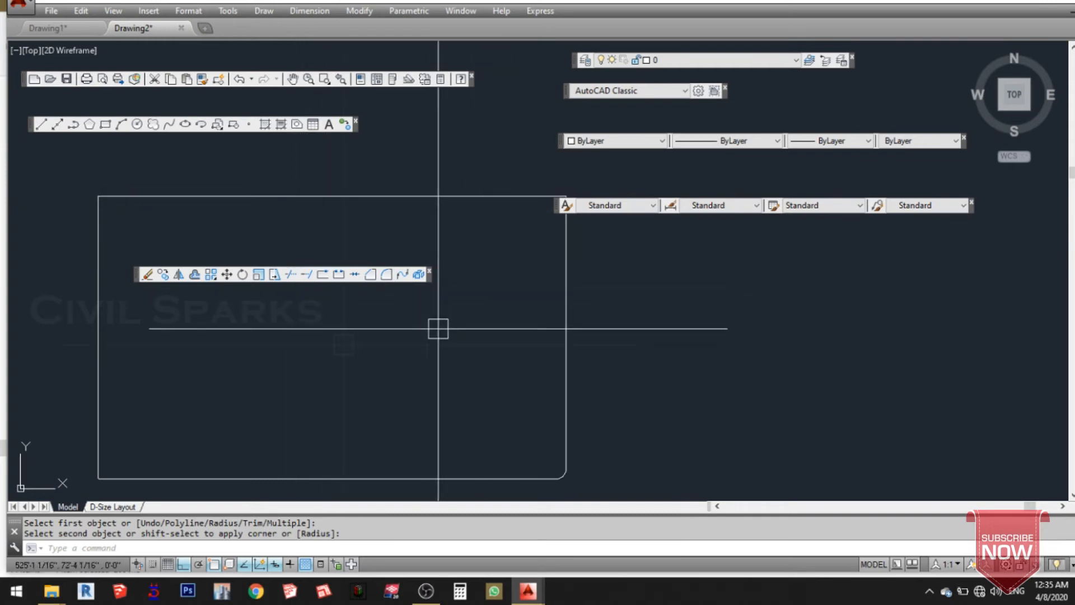
pyautogui.click(46, 126)
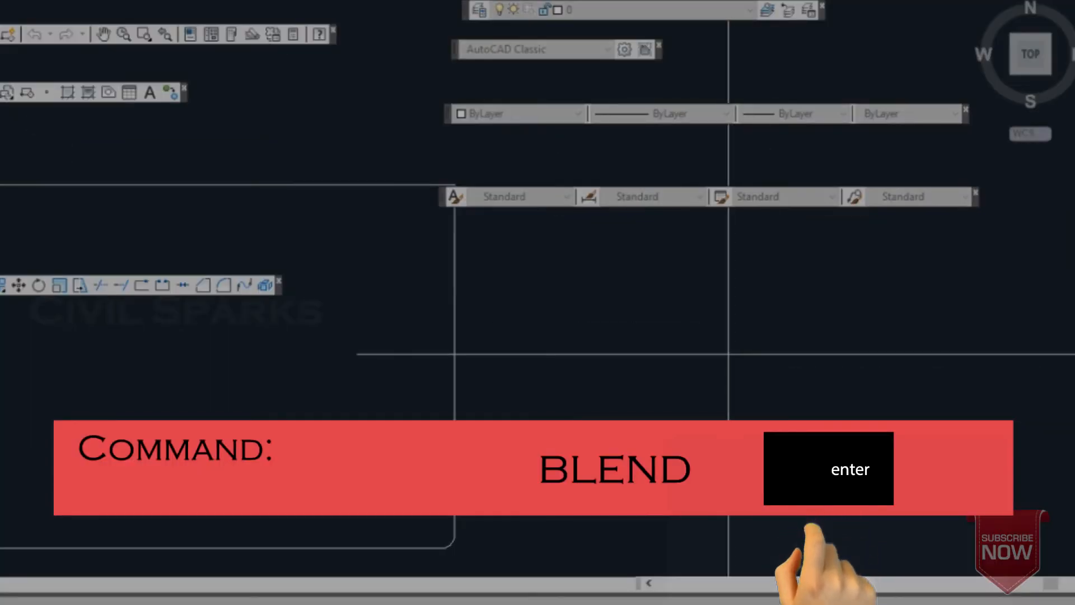
pyautogui.click(728, 354)
pyautogui.click(941, 354)
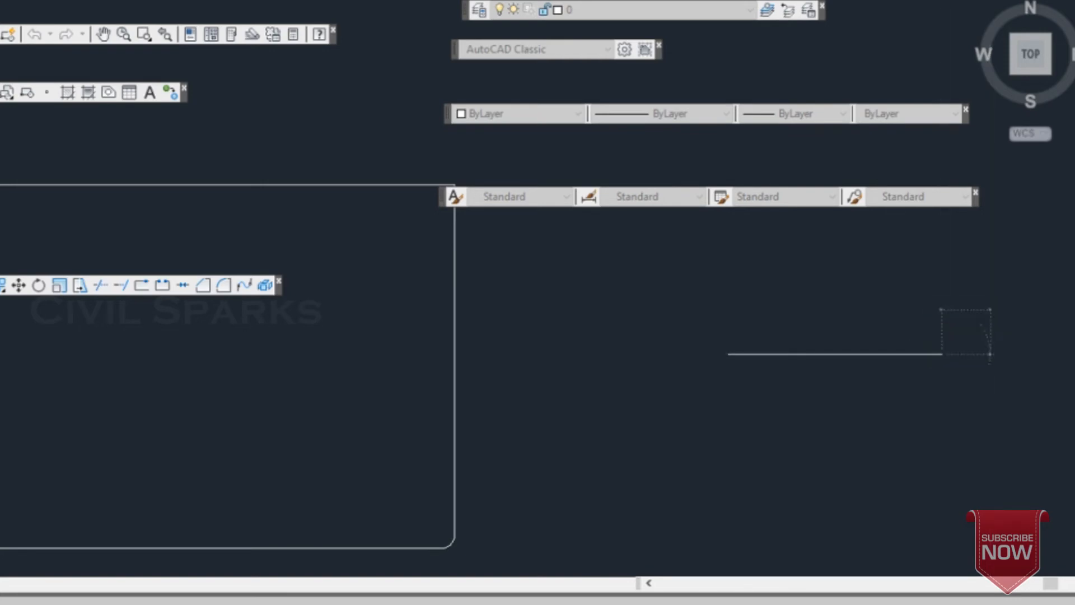
pyautogui.press('Return')
pyautogui.press('Return')
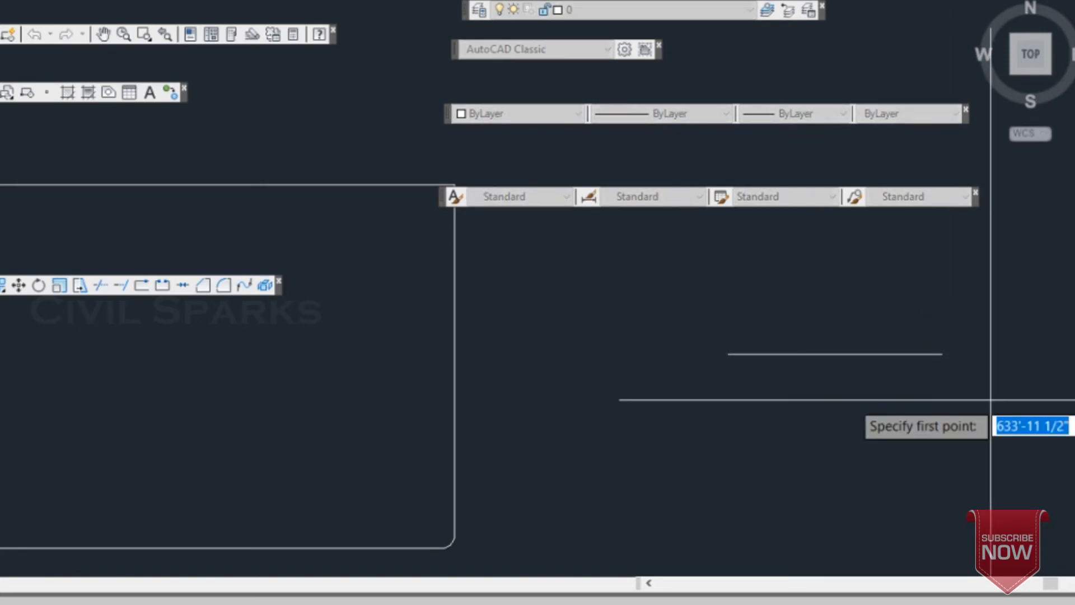
pyautogui.click(840, 471)
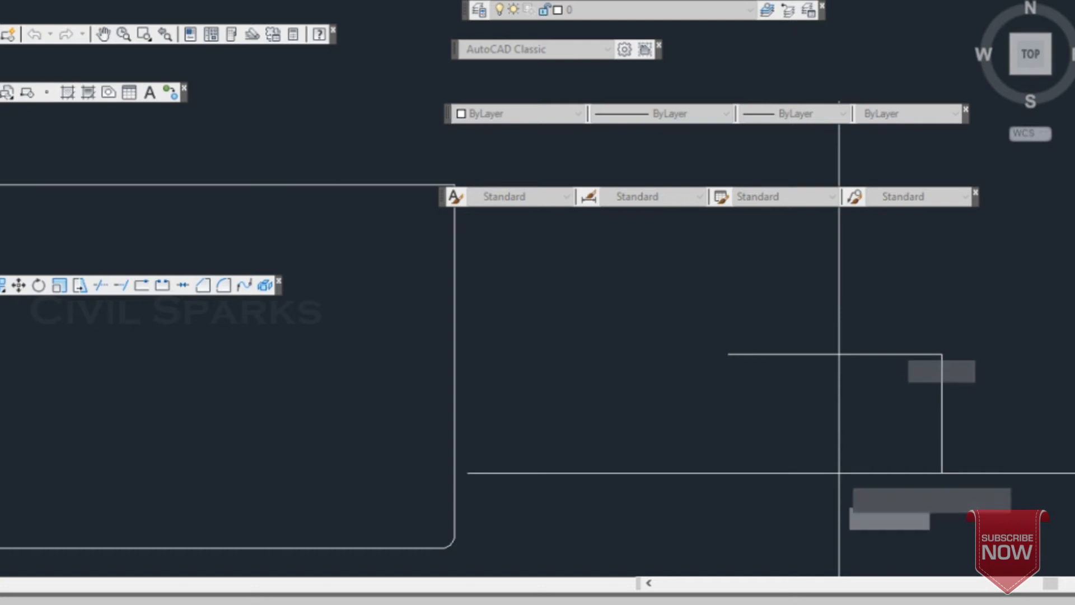
pyautogui.click(764, 471)
pyautogui.press('Return')
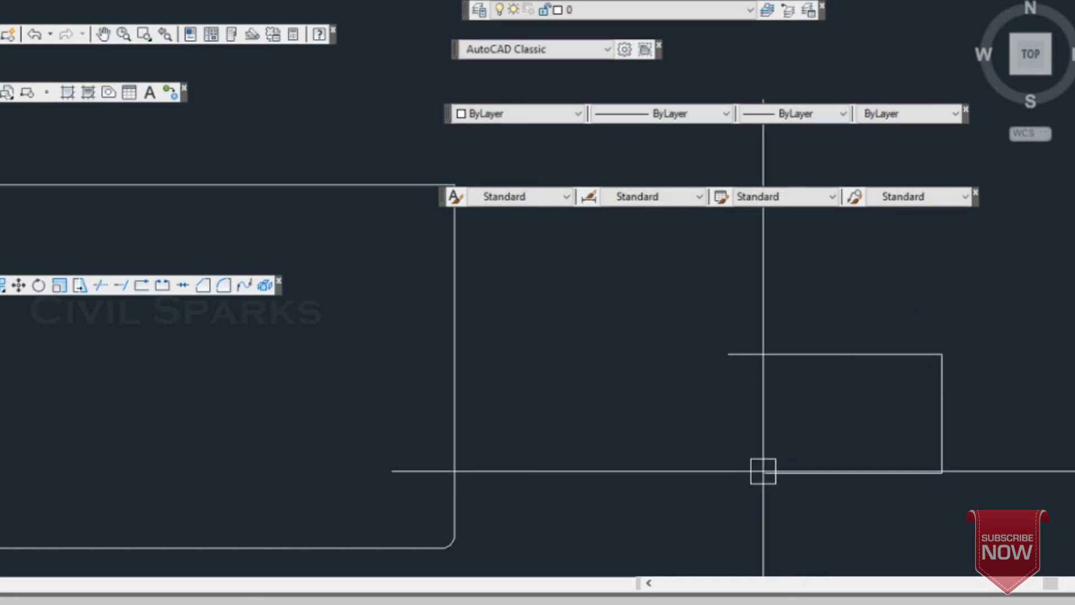
# Create a blend curve from the right end of the upper horizontal line to the left end of the lower one
pyautogui.click(246, 286)
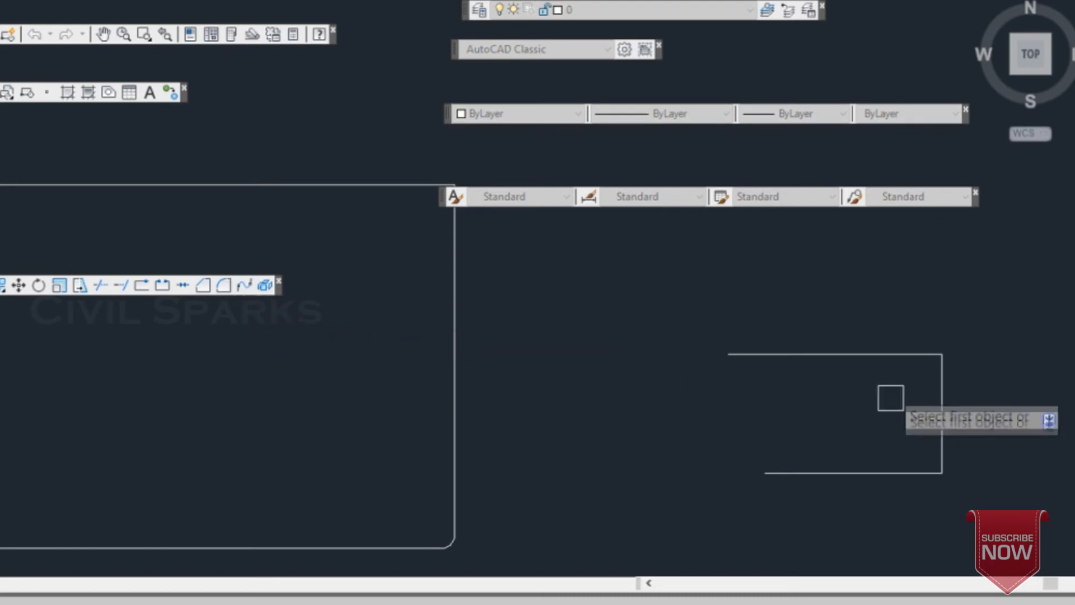
pyautogui.click(871, 356)
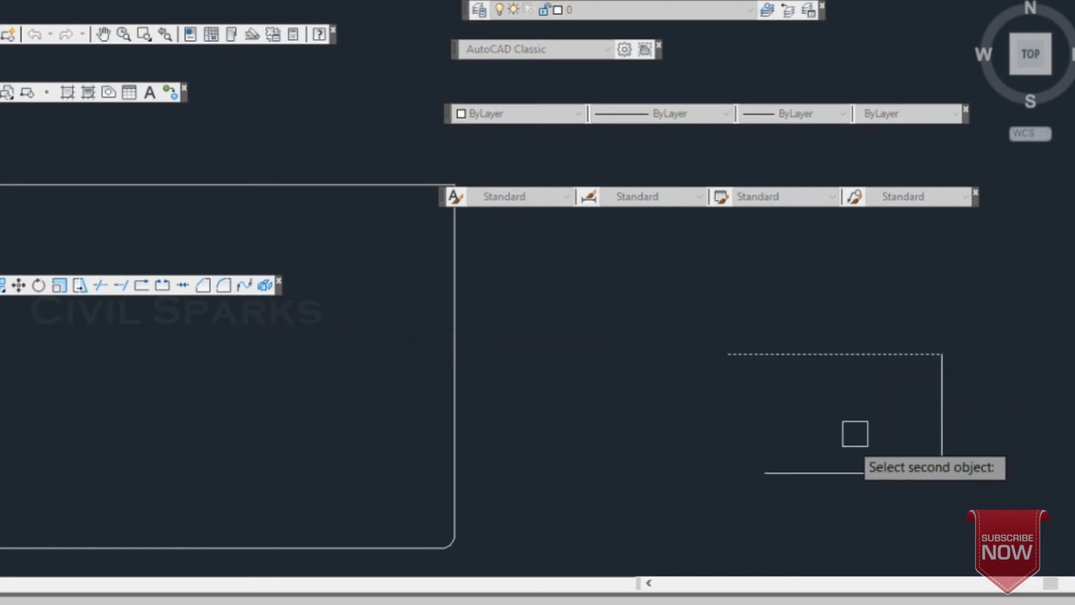
pyautogui.click(837, 472)
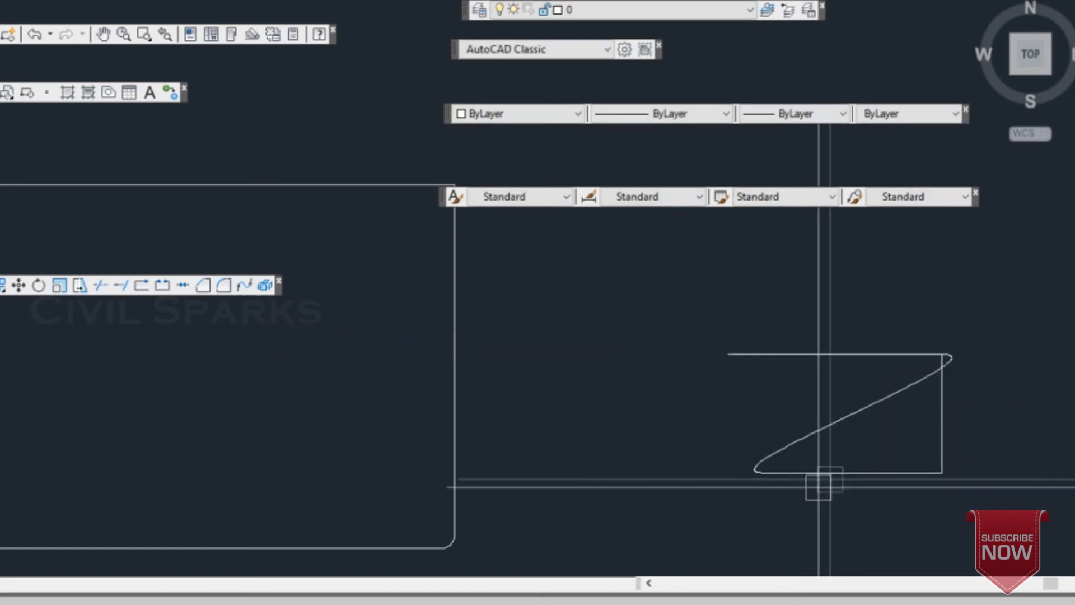
# Delete the diagonal blend curve and the vertical connecting line, keeping the two horizontal lines
pyautogui.click(795, 434)
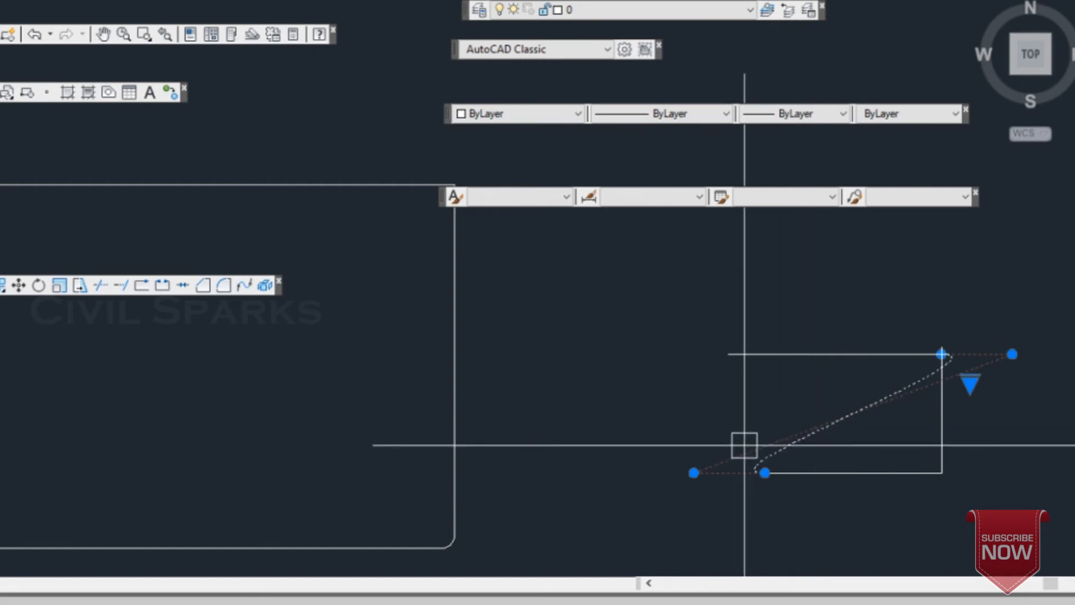
pyautogui.press('Delete')
pyautogui.click(932, 407)
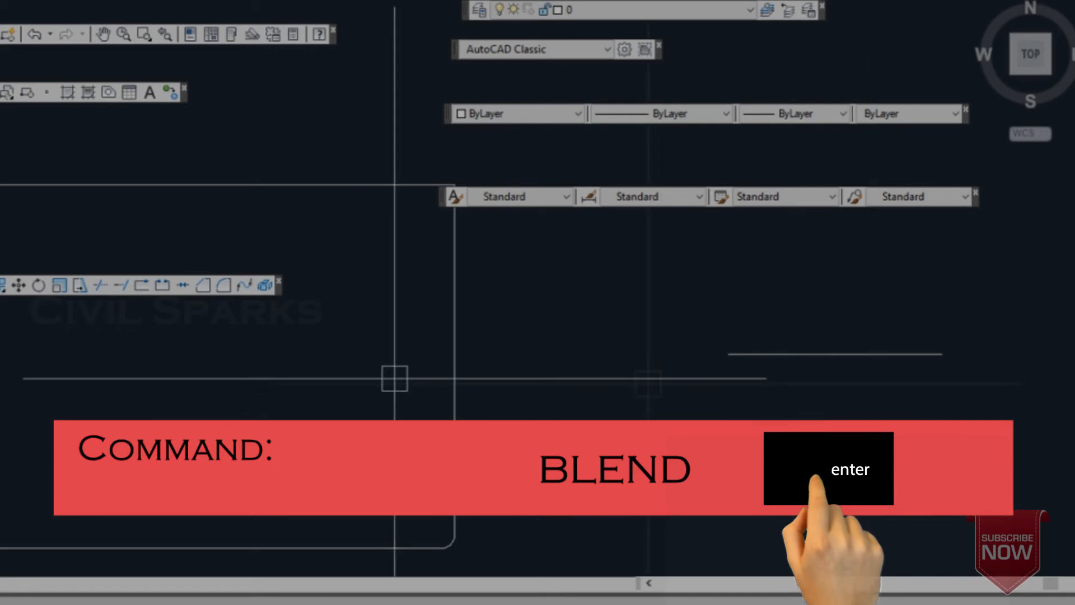
# Create a blend curve connecting the left ends of the two horizontal lines
pyautogui.click(244, 286)
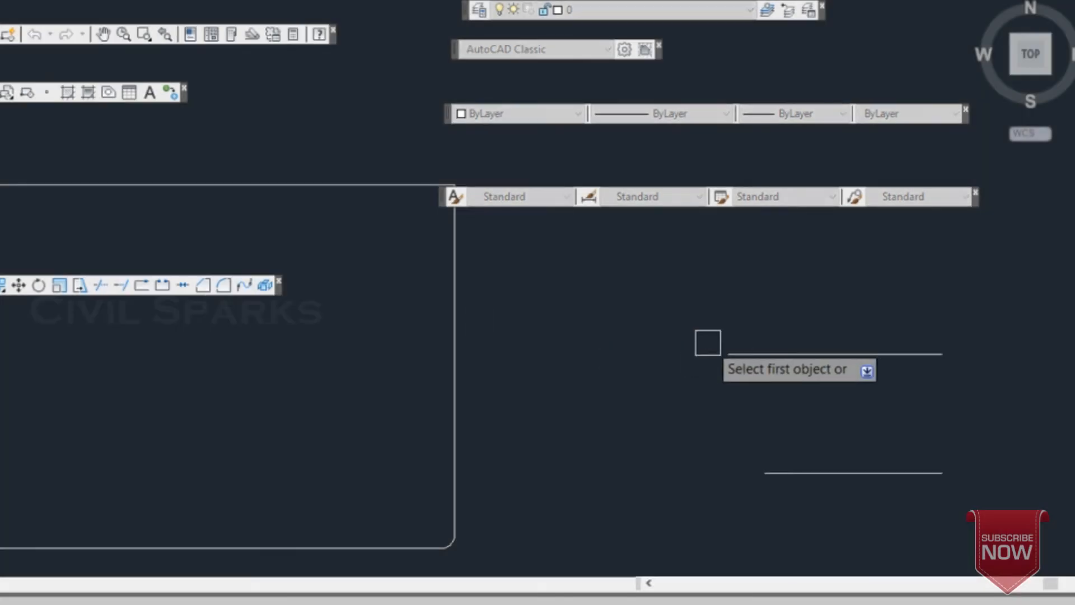
pyautogui.click(737, 345)
pyautogui.click(782, 460)
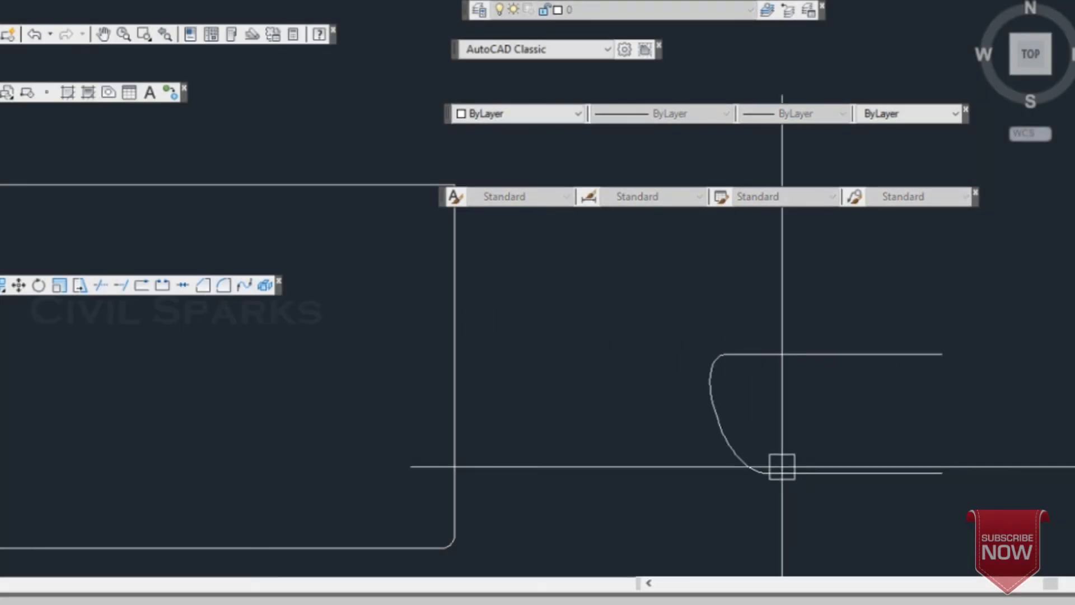
# Stretch the blend curve's lower and upper outer control vertices farther left to make it bulge outward
pyautogui.click(691, 432)
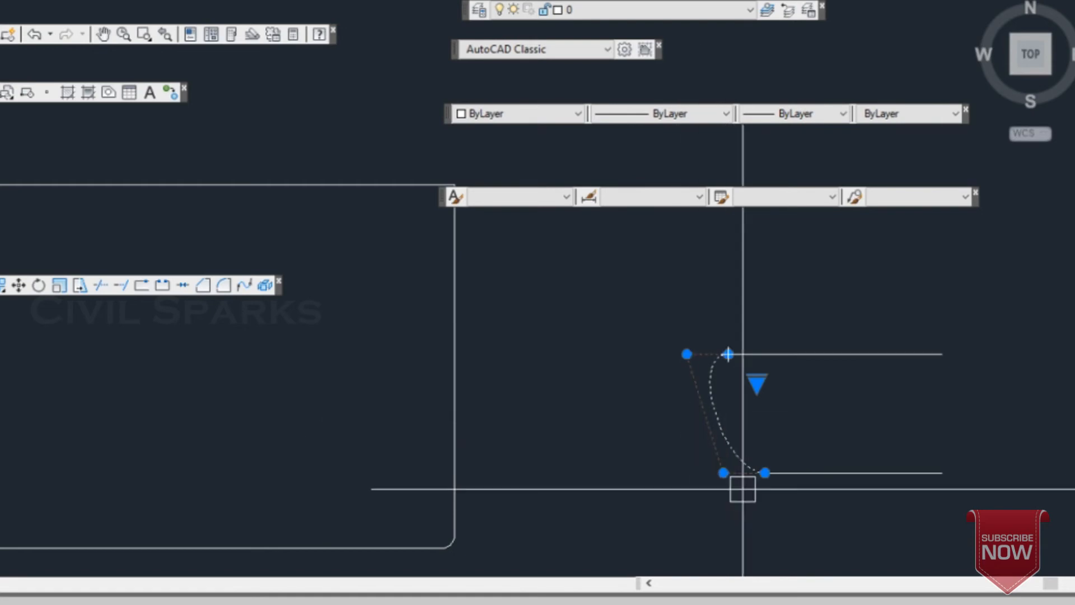
pyautogui.click(723, 473)
pyautogui.click(675, 474)
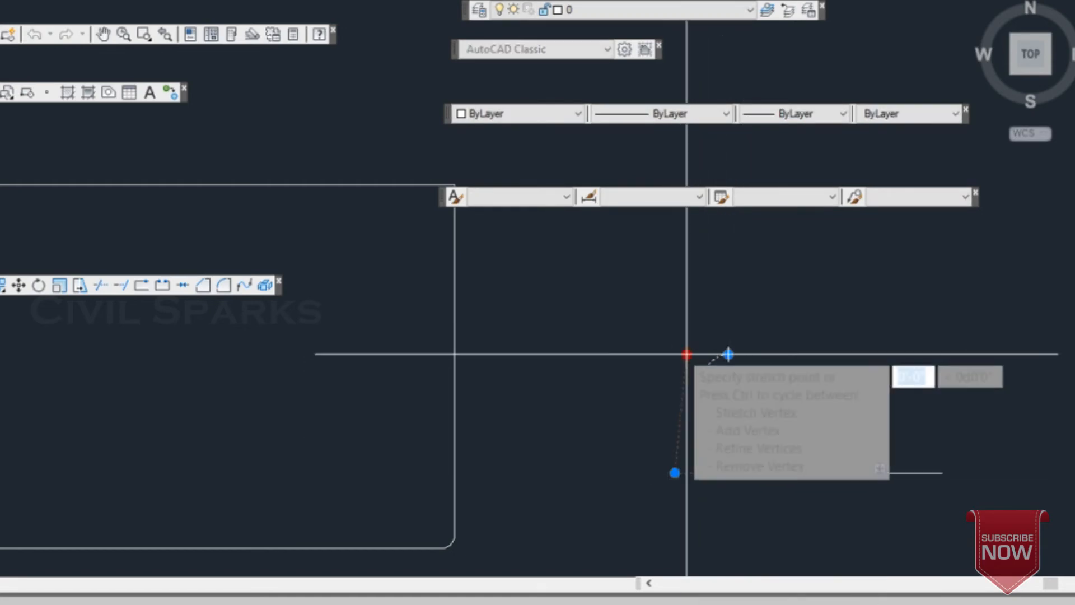
pyautogui.click(686, 354)
pyautogui.click(623, 354)
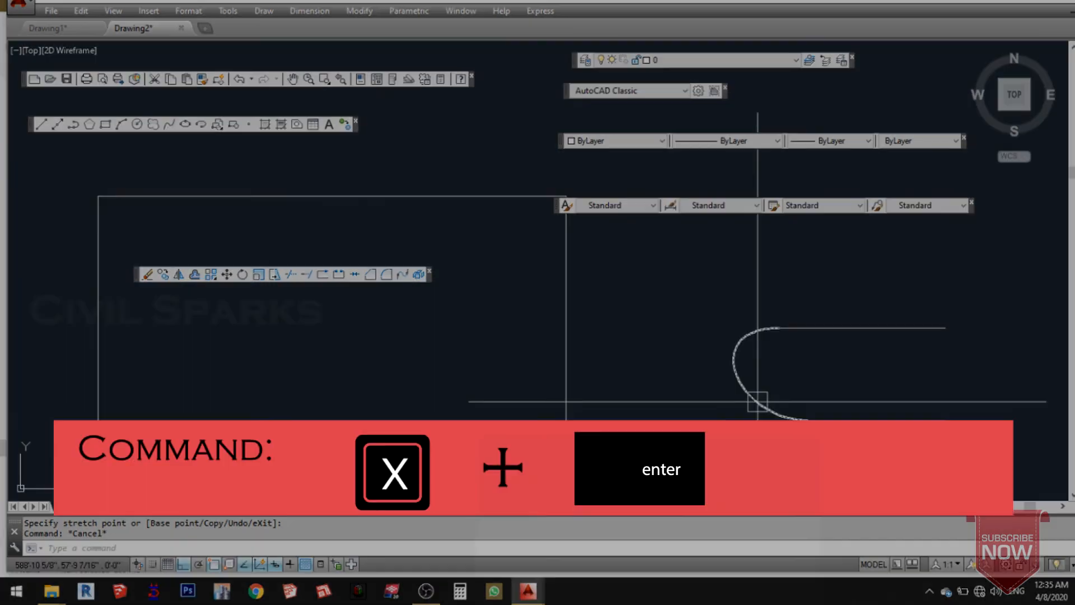
# Erase the blend curve together with the two horizontal lines it connects
pyautogui.click(756, 403)
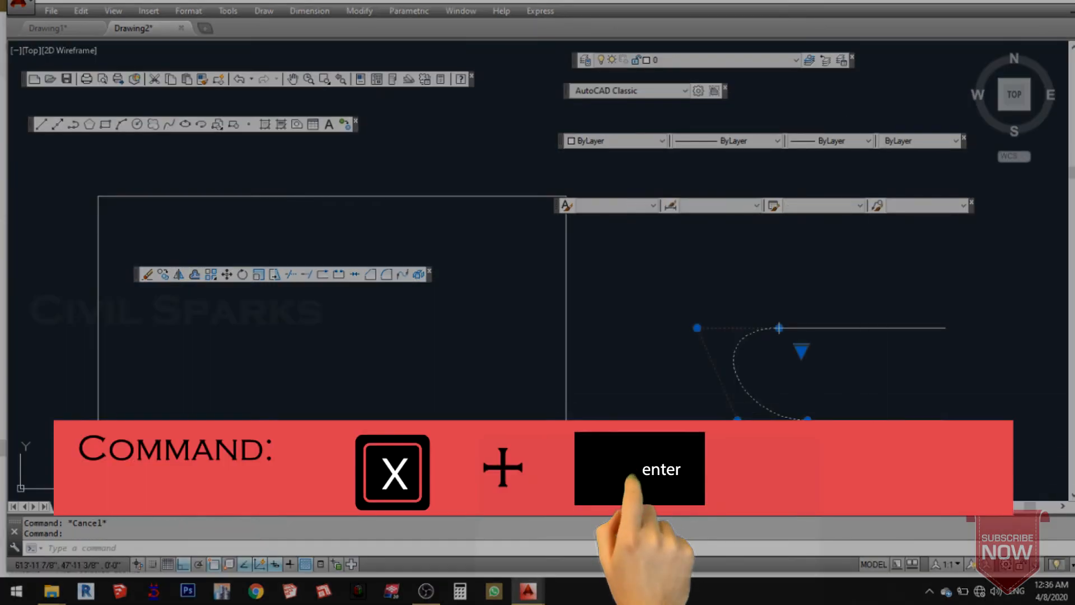
pyautogui.click(883, 437)
pyautogui.click(785, 315)
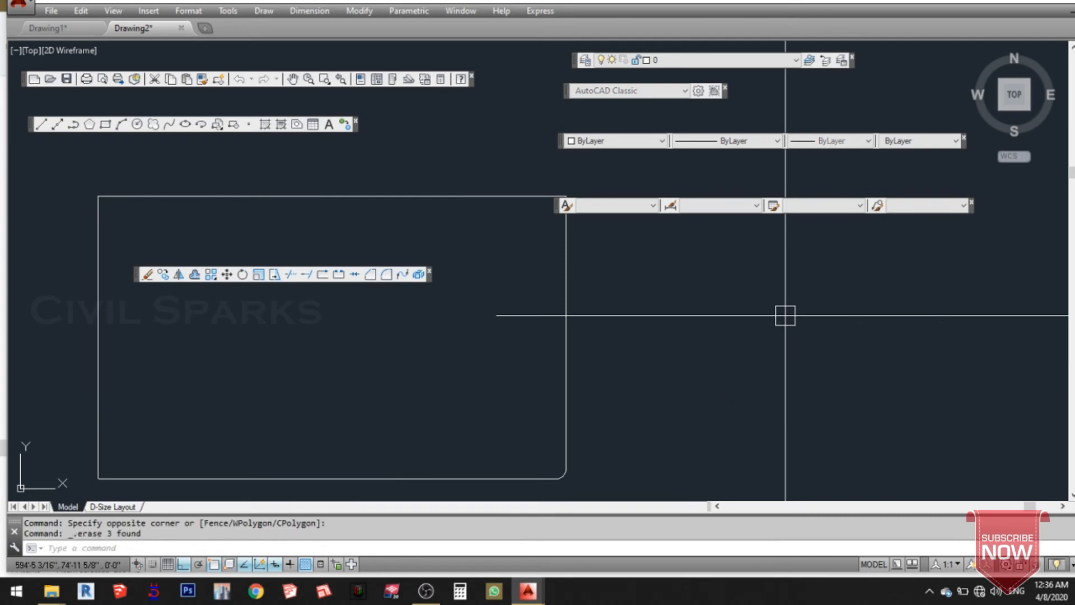
# Draw a smaller rectangle to the right of the filleted rectangle
pyautogui.click(105, 125)
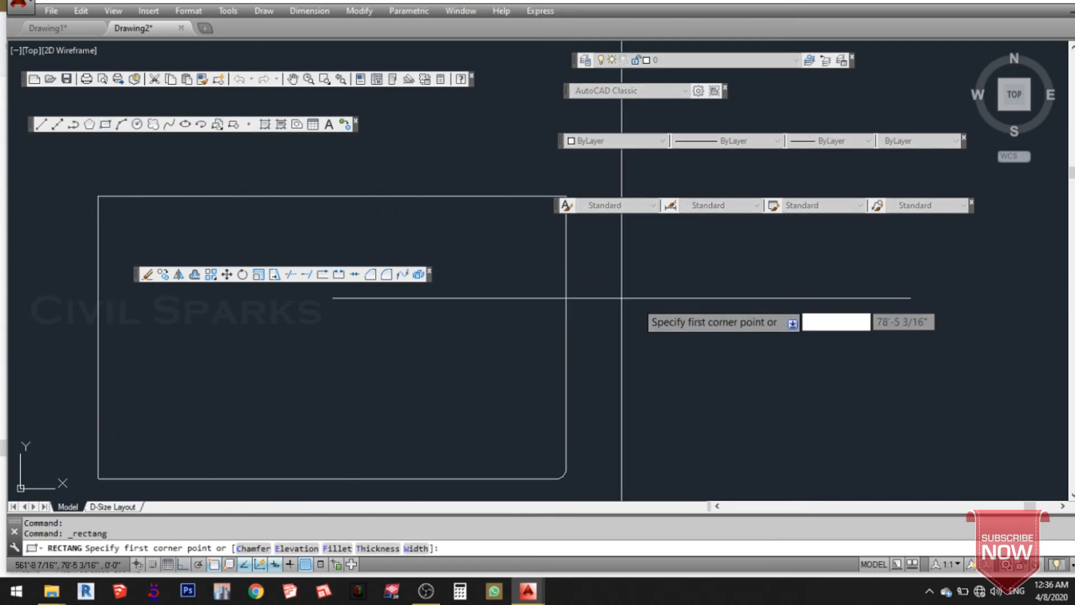
pyautogui.click(658, 303)
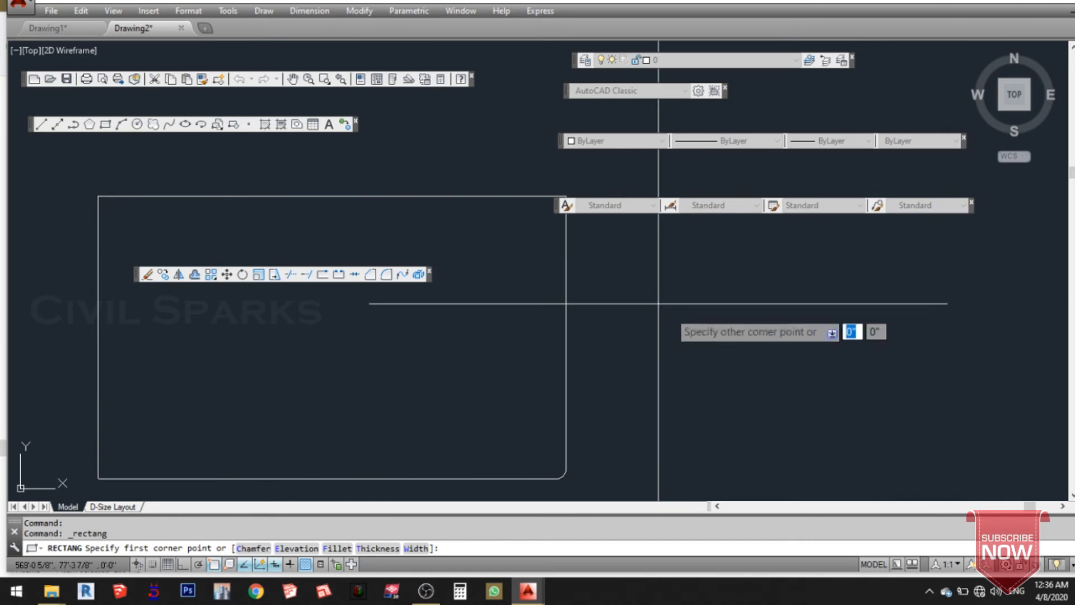
pyautogui.click(786, 415)
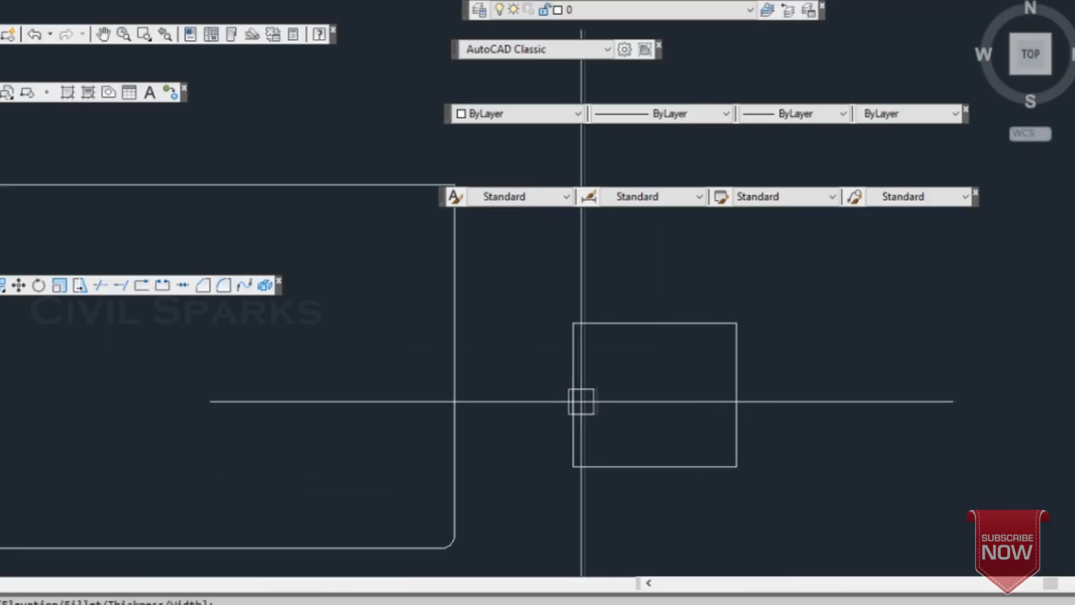
# Offset the whole small rectangle inward by about 5'-3 1/4", picking the distance with two points
pyautogui.click(665, 364)
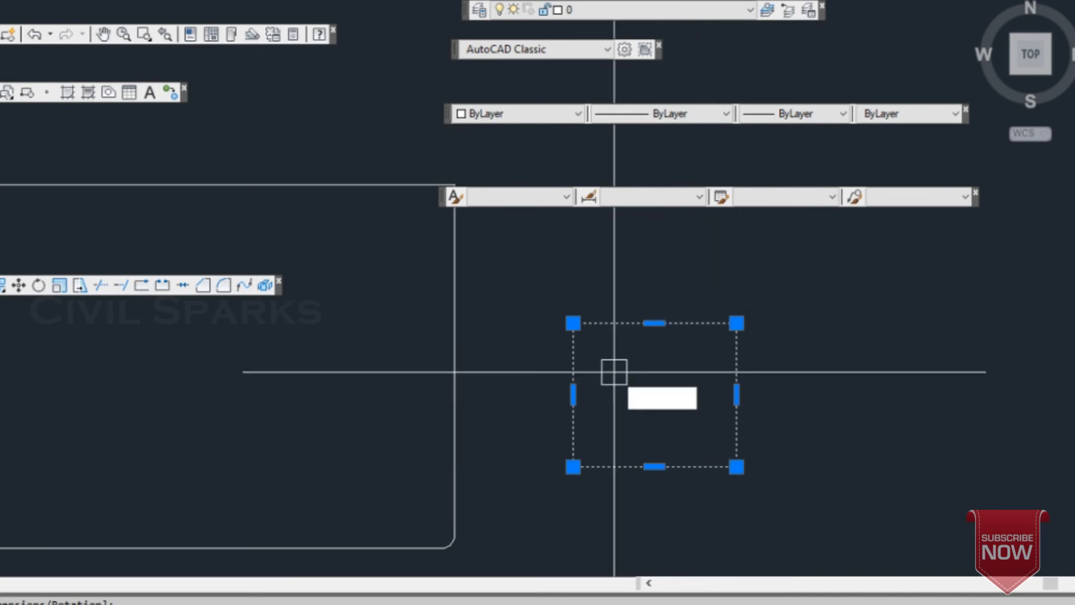
pyautogui.press('Return')
pyautogui.click(593, 376)
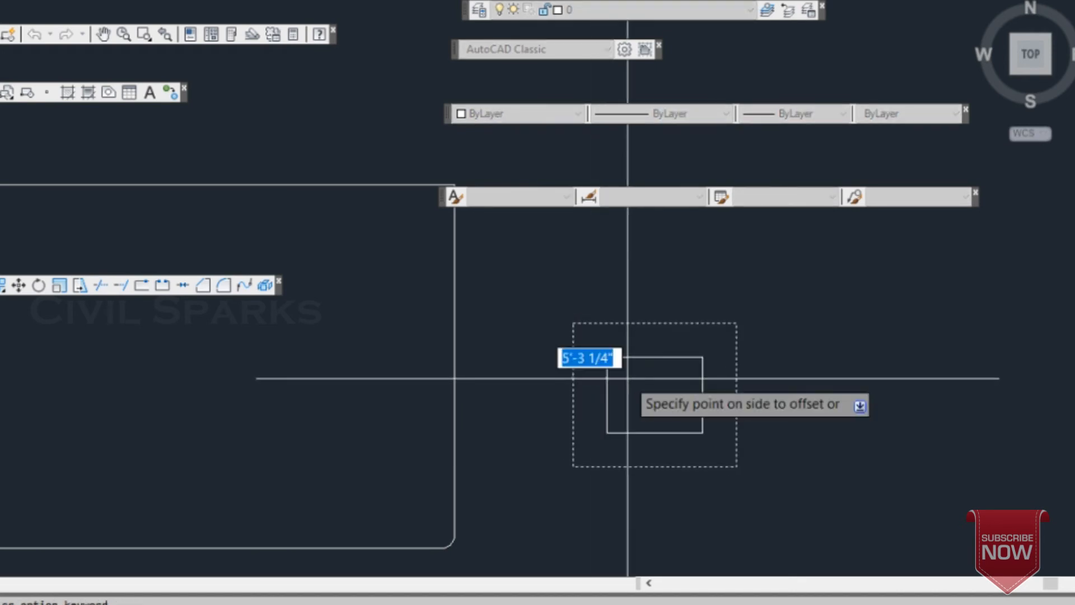
pyautogui.click(628, 378)
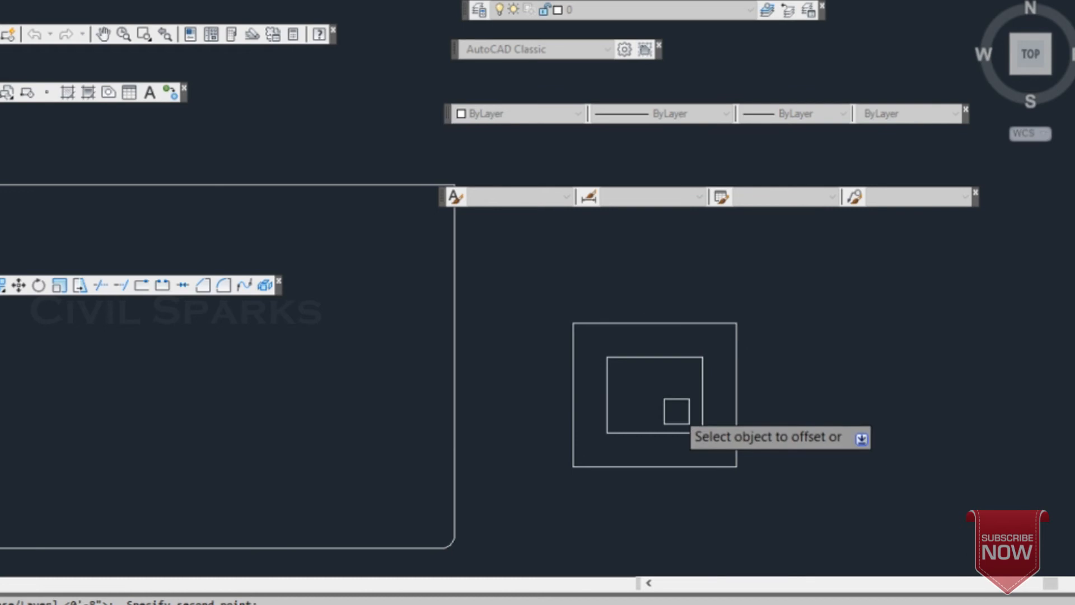
# Explode the outer of the two small rectangles into separate lines
pyautogui.click(739, 388)
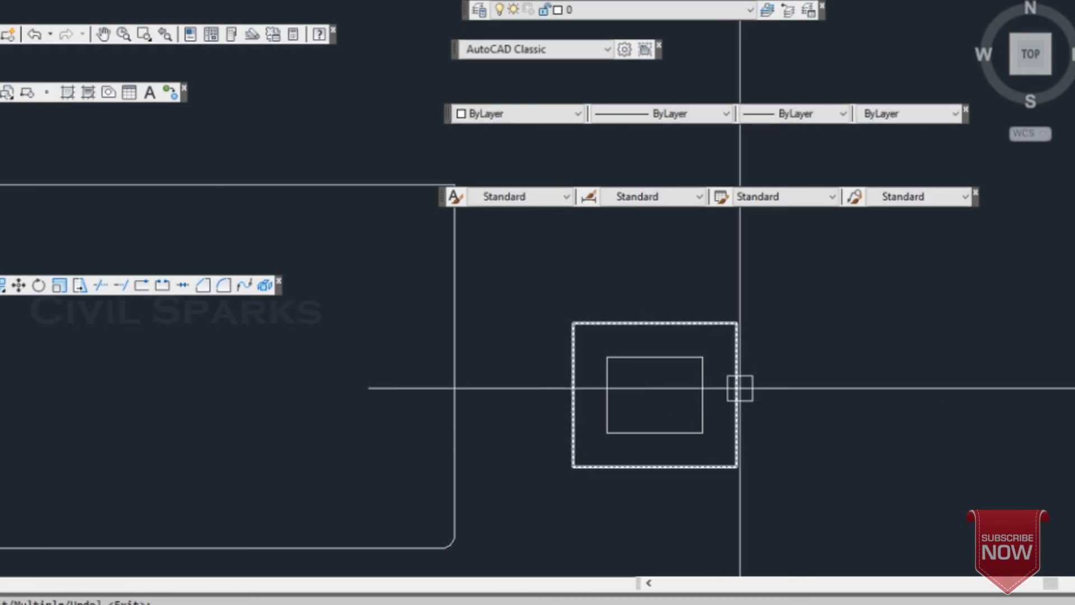
pyautogui.press('Escape')
pyautogui.click(738, 388)
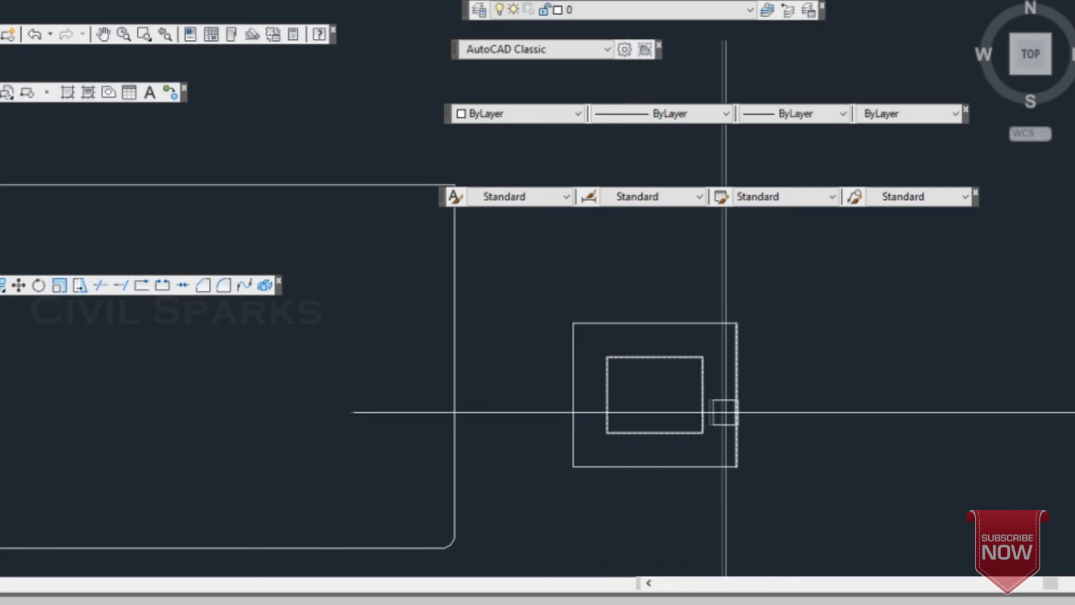
# Offset the exploded rectangle's right edge inward by 3 inches
pyautogui.click(735, 413)
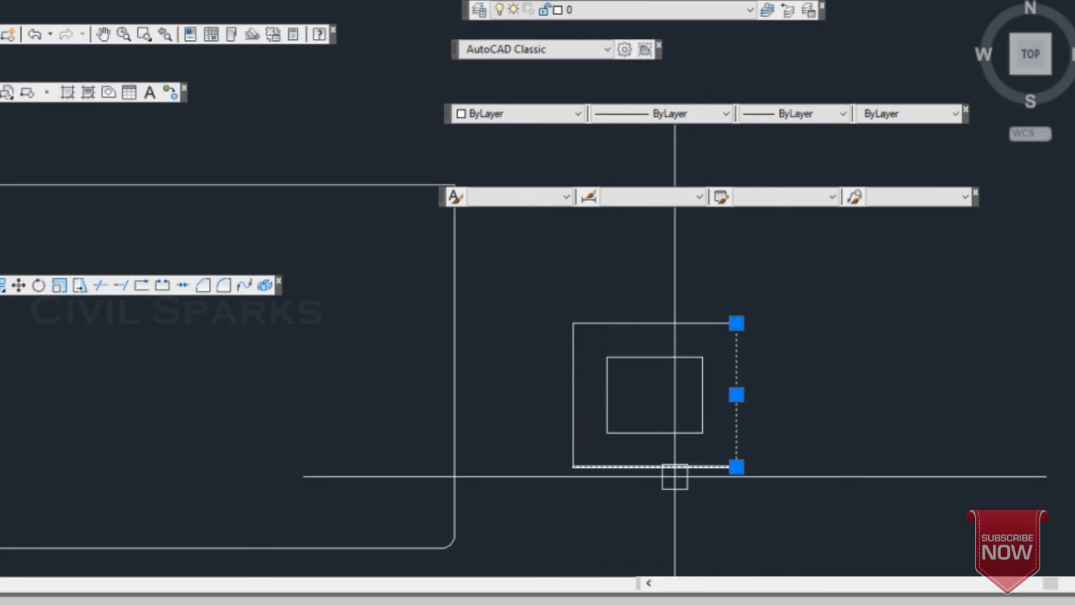
pyautogui.write('o')
pyautogui.press('Return')
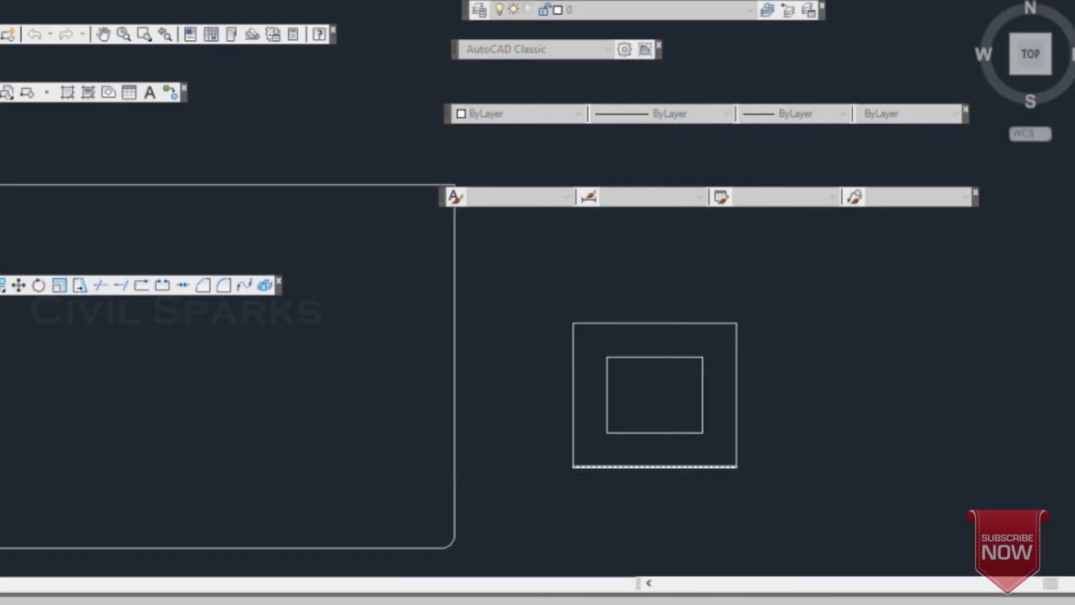
pyautogui.click(728, 465)
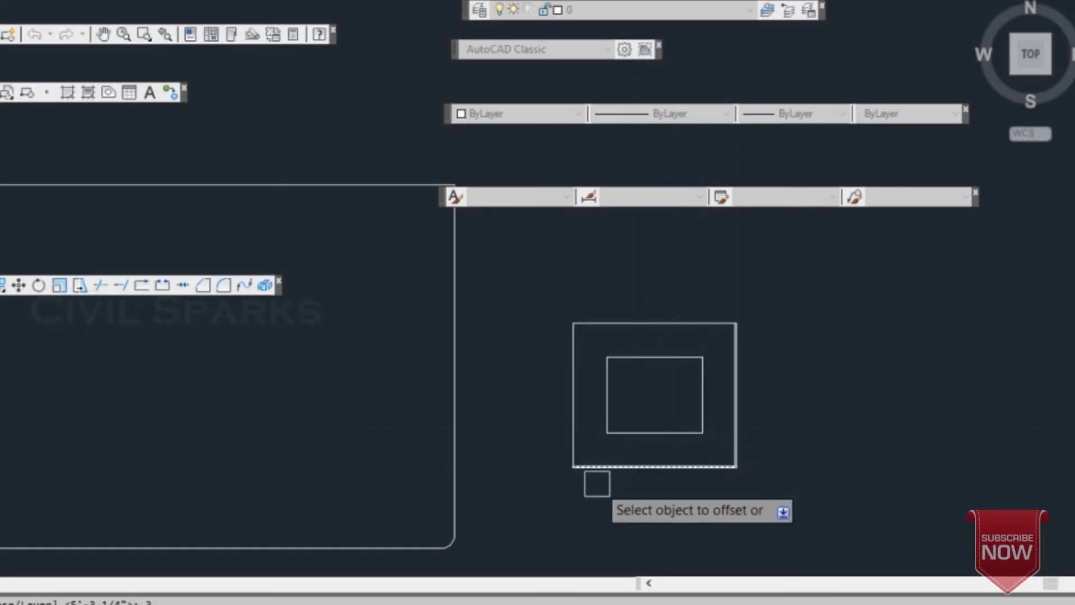
pyautogui.scroll(5, 728, 422)
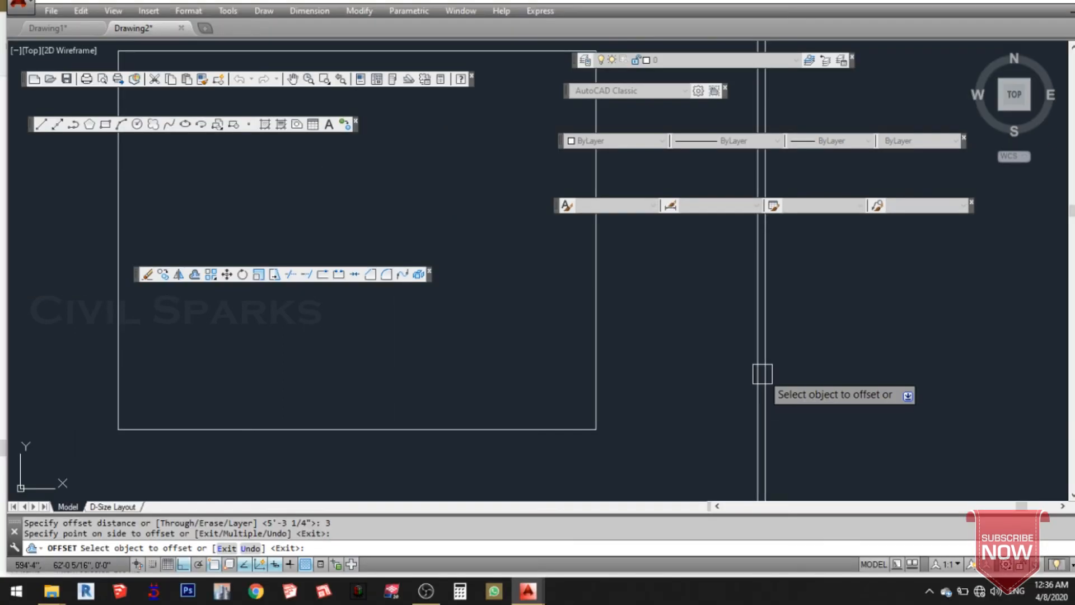
pyautogui.click(763, 372)
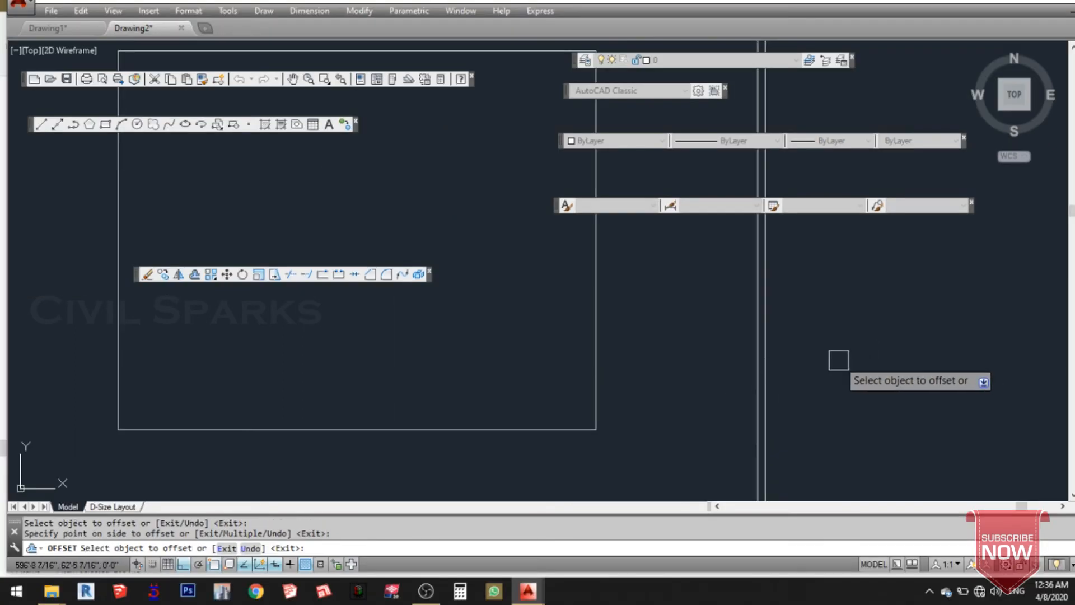
# Offset the exploded rectangle's right, bottom and left edges outward by 20 inches
pyautogui.press('Return')
pyautogui.press('Return')
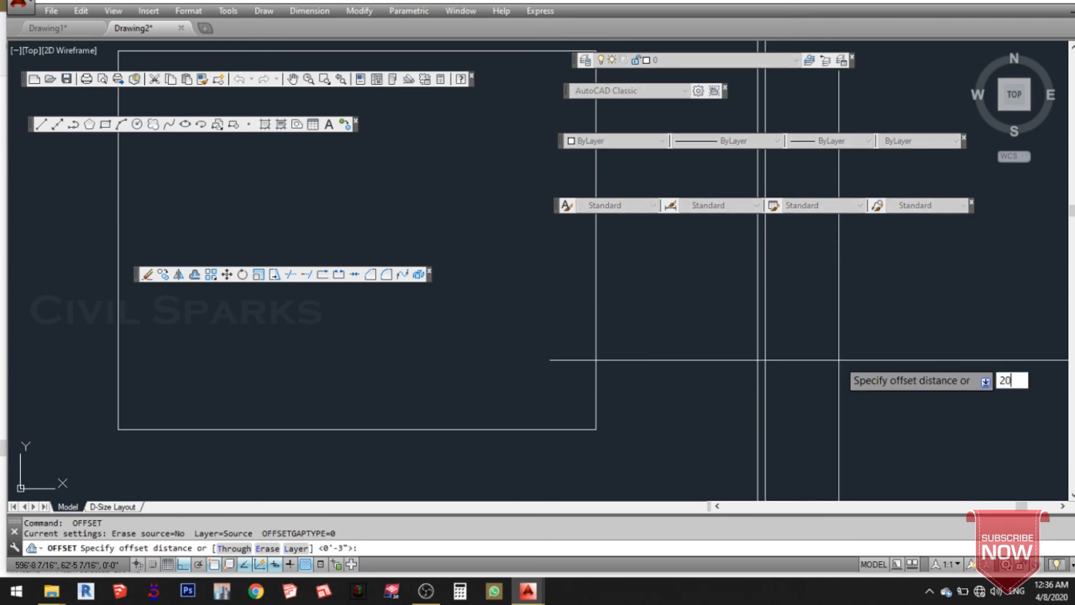
pyautogui.click(763, 365)
pyautogui.click(809, 350)
pyautogui.scroll(-4, 823, 323)
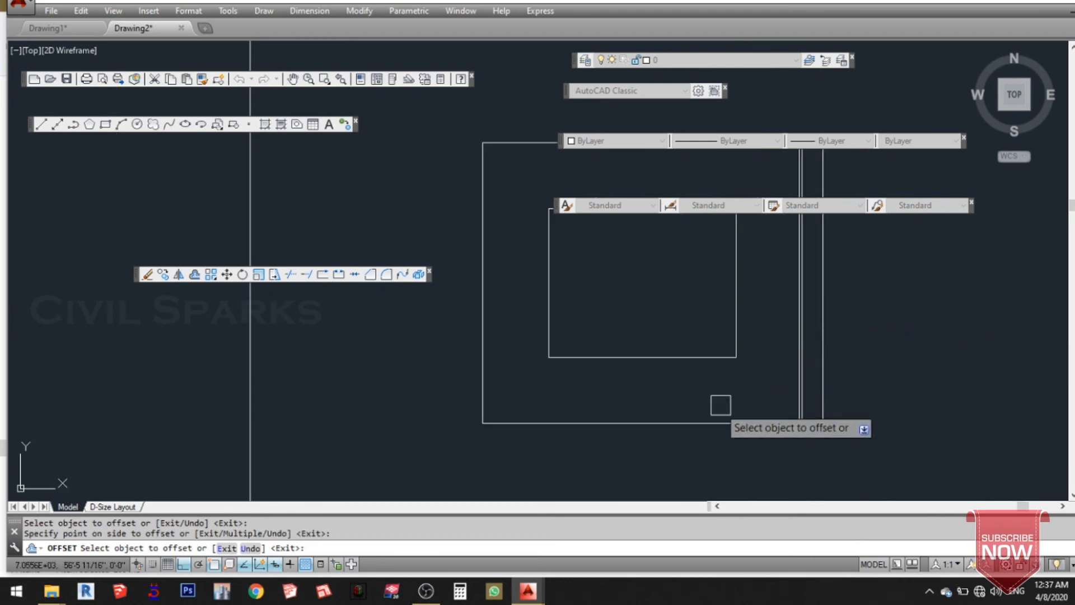
pyautogui.click(711, 423)
pyautogui.click(689, 434)
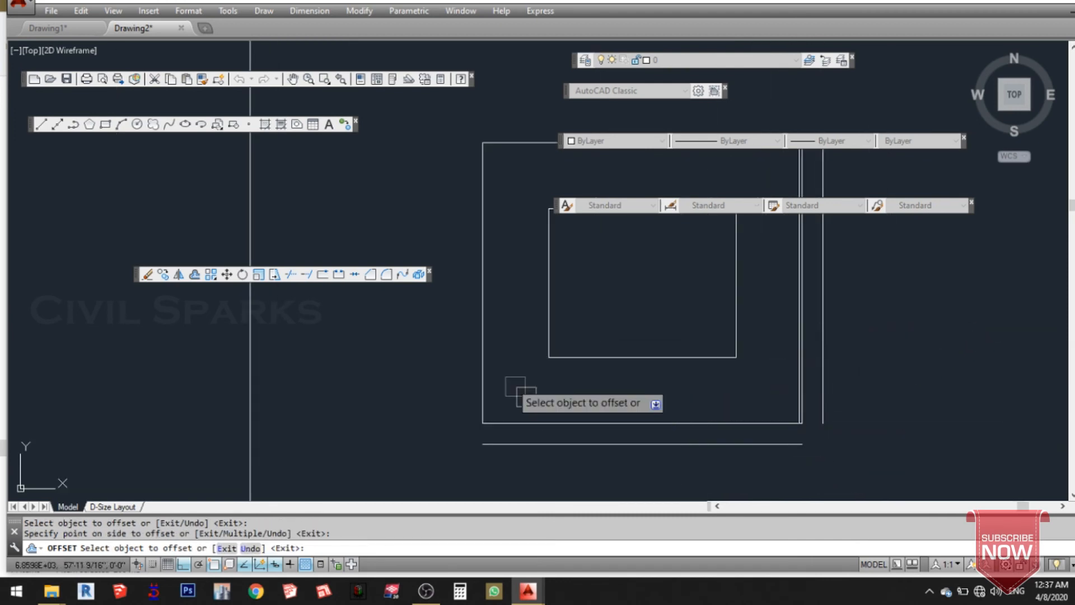
pyautogui.scroll(-5, 482, 364)
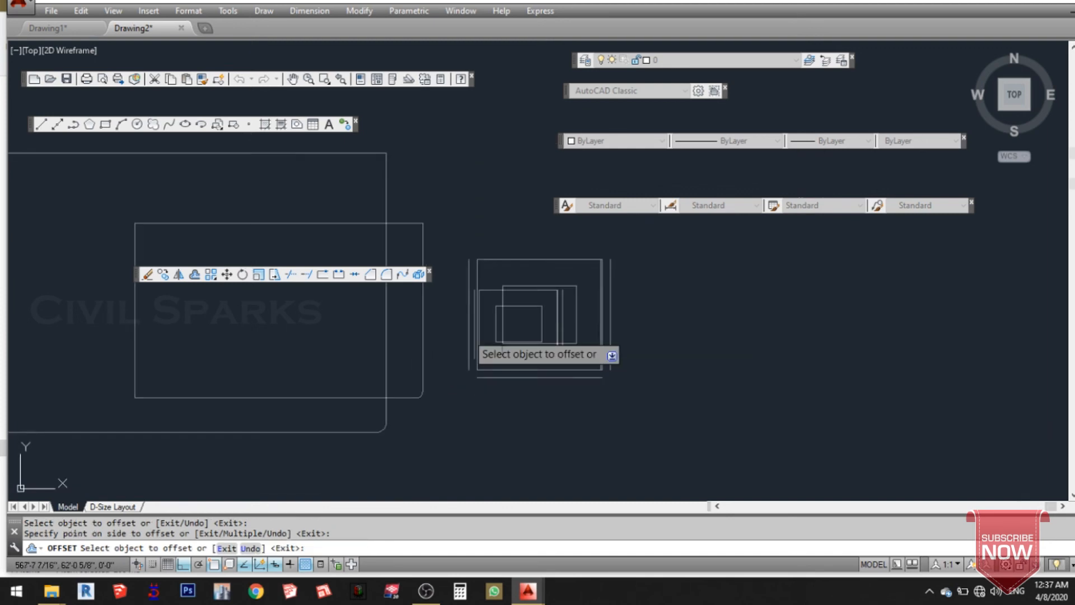
pyautogui.press('Escape')
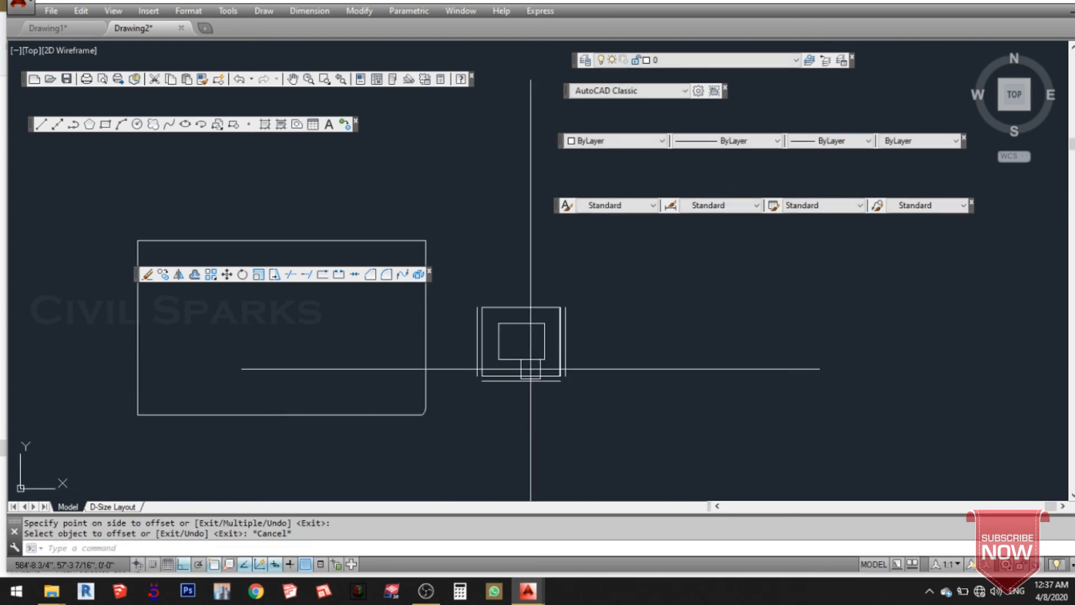
# Erase the exploded rectangle together with the inner rectangle and all its offset lines
pyautogui.click(598, 439)
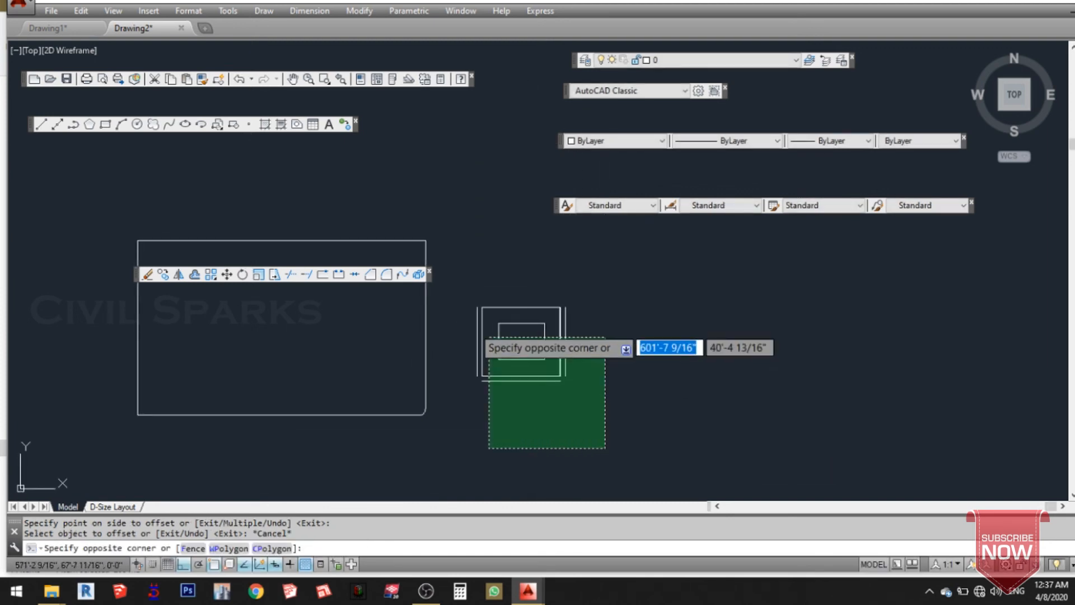
pyautogui.click(449, 286)
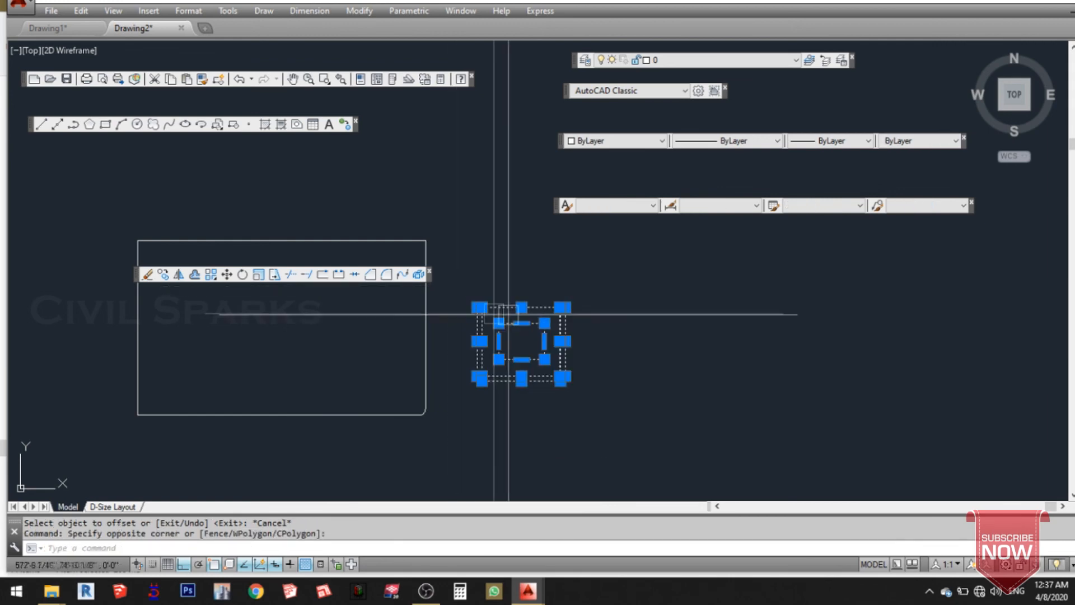
pyautogui.press('Delete')
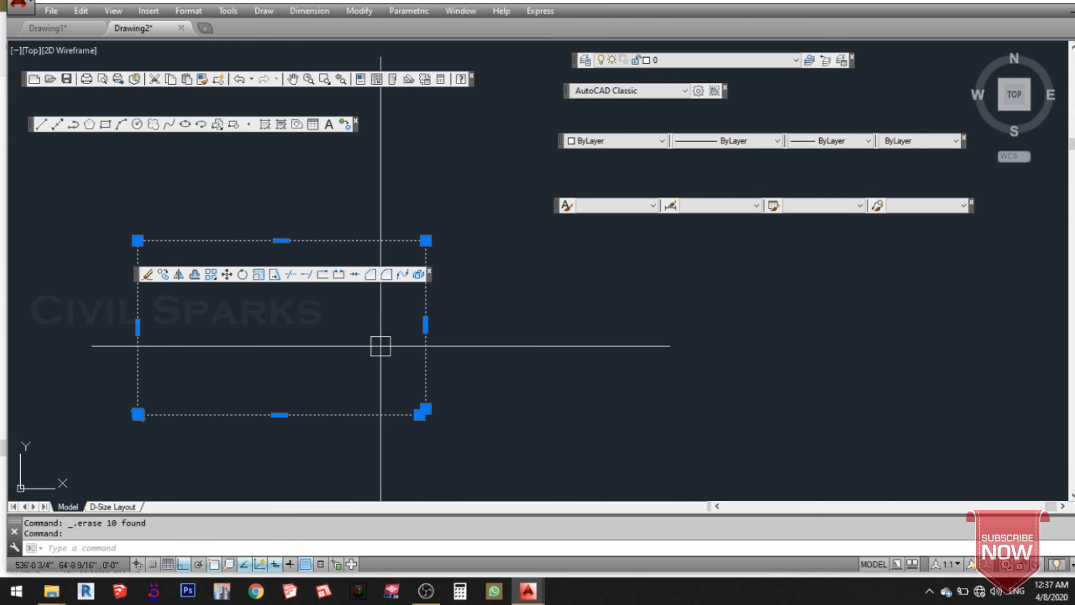
# Explode the remaining filleted rectangle and select all of its separate segments
pyautogui.write('x')
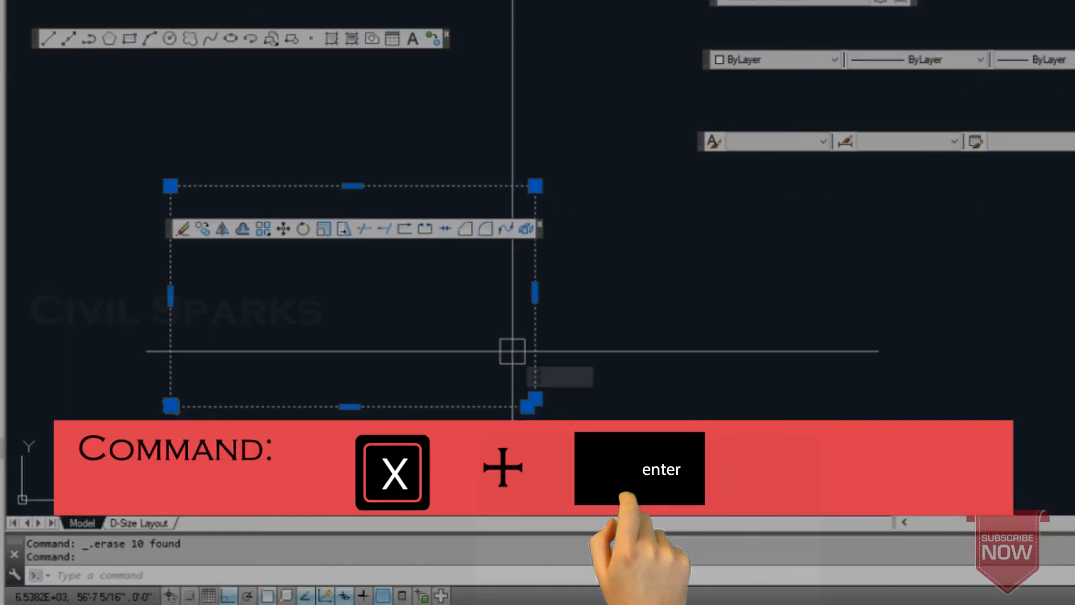
pyautogui.press('Return')
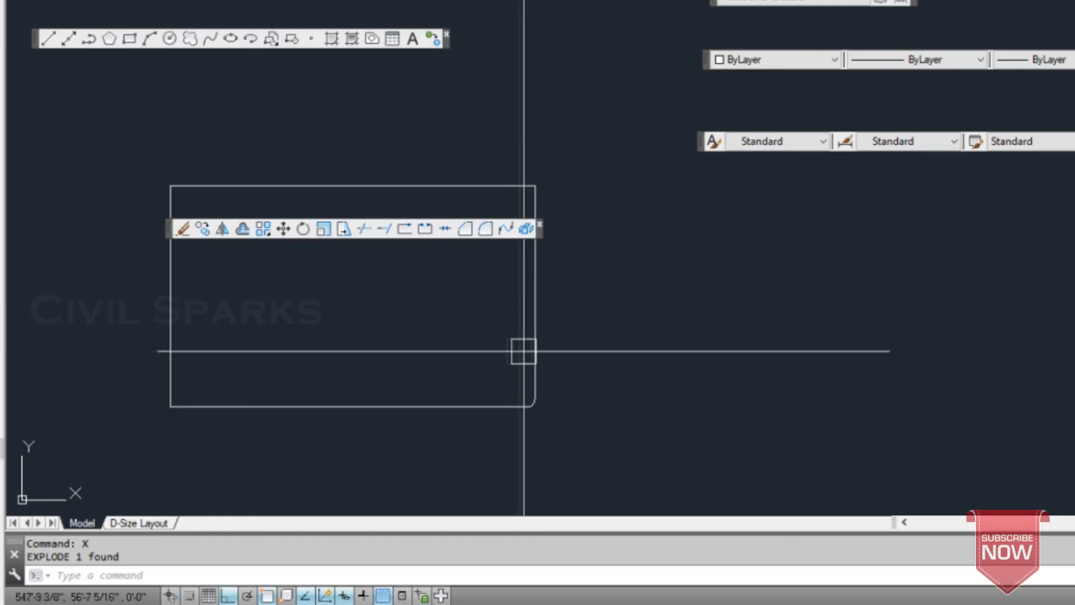
pyautogui.scroll(8, 530, 405)
pyautogui.click(542, 395)
pyautogui.click(442, 410)
pyautogui.scroll(-2, 468, 311)
pyautogui.moveTo(458, 302); pyautogui.dragTo(635, 346, button='middle')
pyautogui.scroll(-3, 542, 315)
pyautogui.click(354, 283)
pyautogui.click(508, 191)
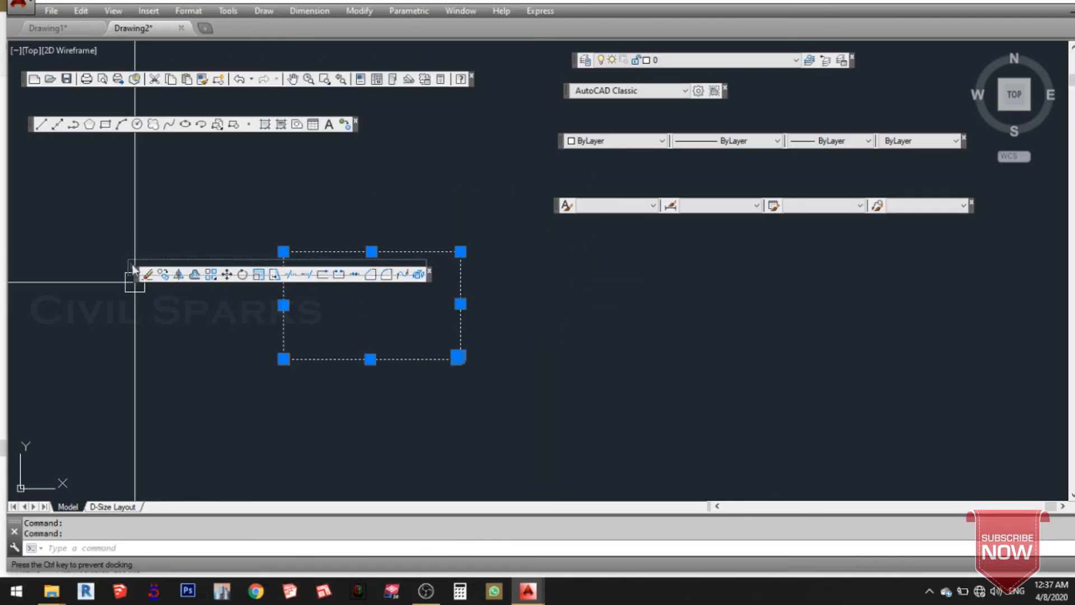
# Move the Modify toolbar directly below the Draw toolbar
pyautogui.moveTo(35, 159); pyautogui.dragTo(34, 161)
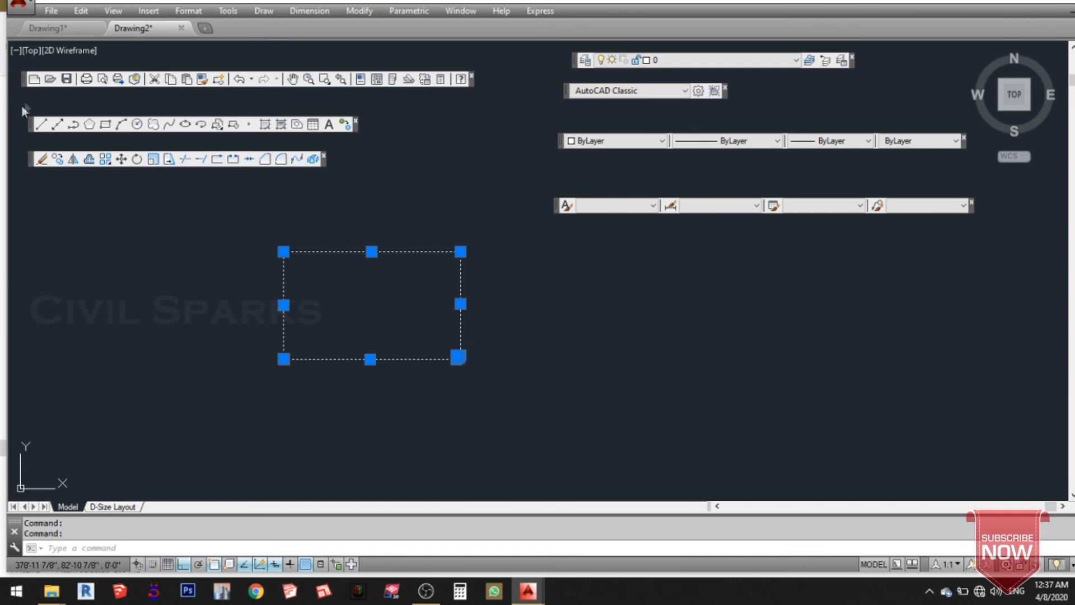